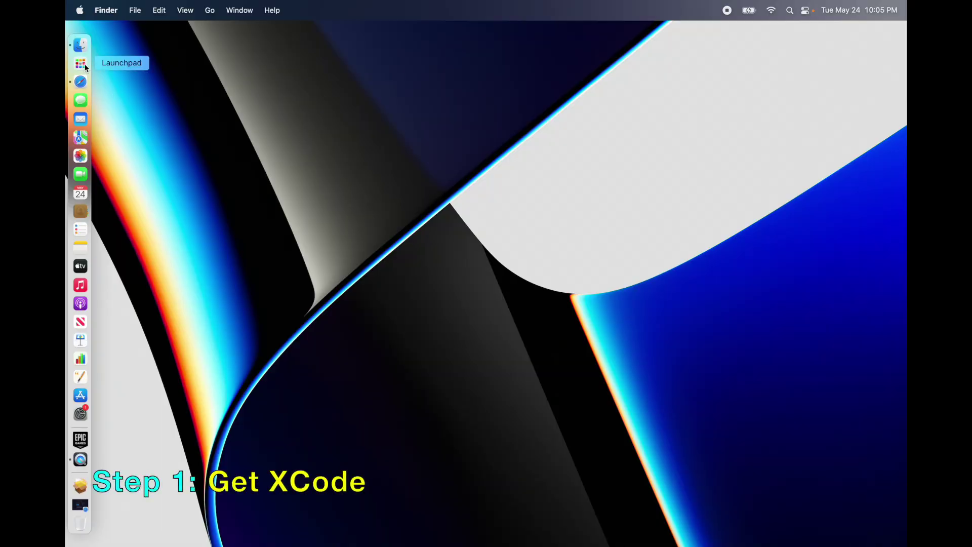
Search the App Store for xcode, confirm it is installed, and close Xcode's welcome window.
click(81, 64)
click(201, 90)
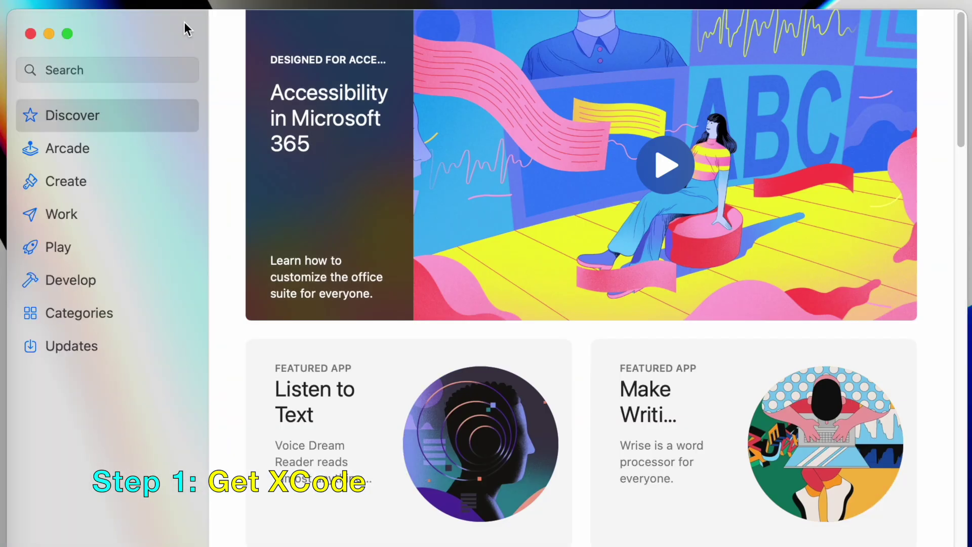
click(120, 70)
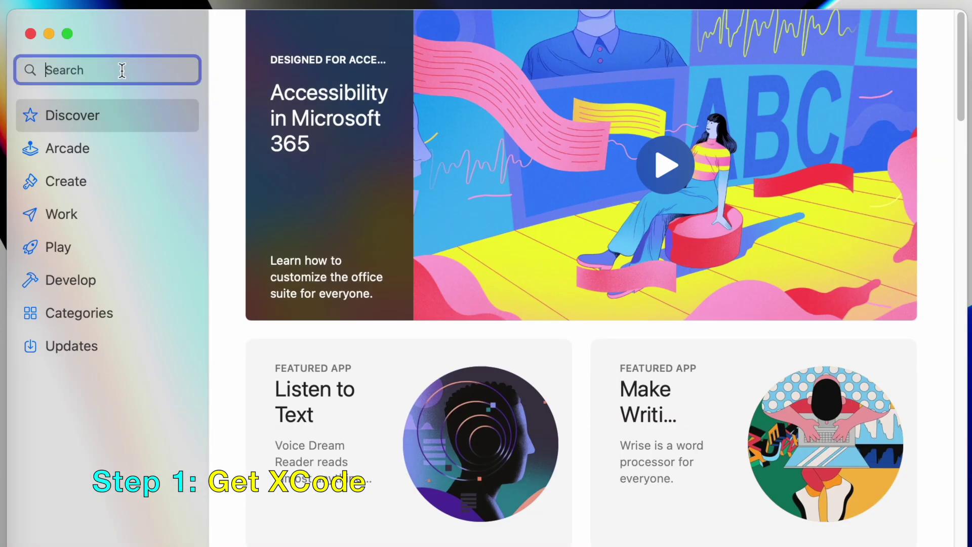
text(xcode)
key(Return)
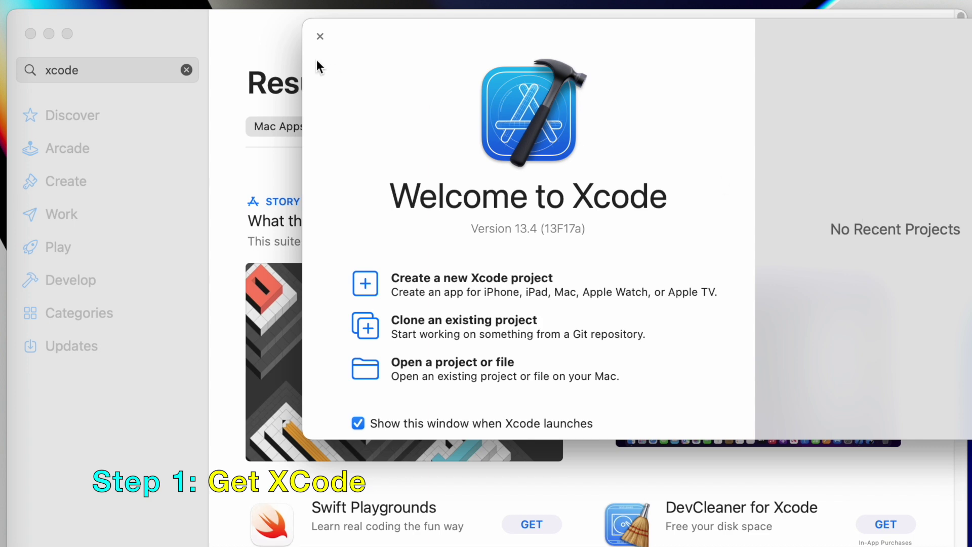
click(321, 36)
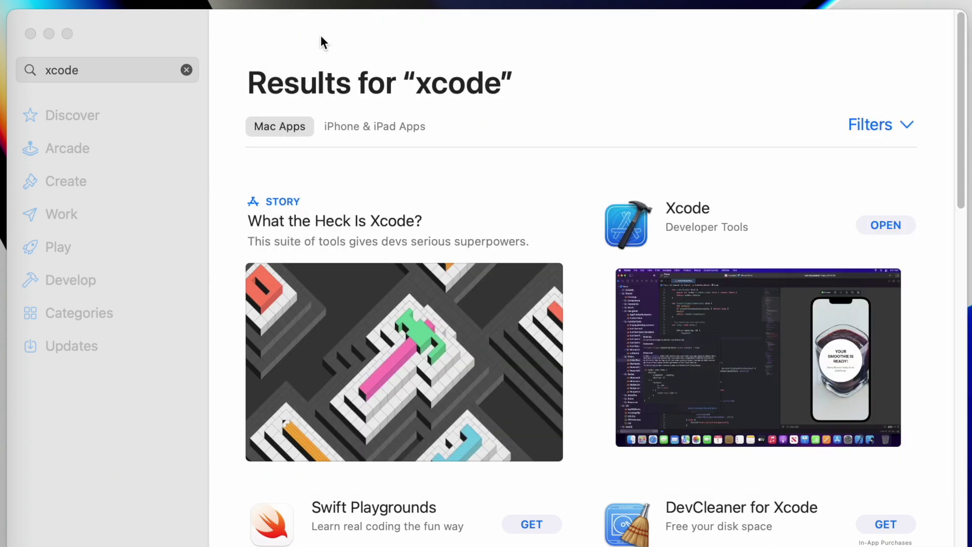
In Terminal, run sudo xcodebuild -license and enter the administrator password.
click(80, 62)
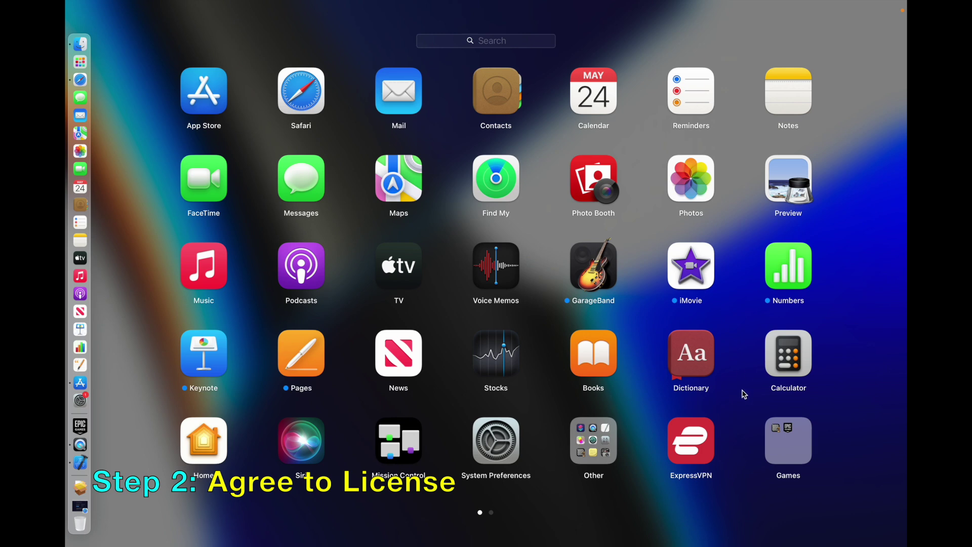
click(585, 441)
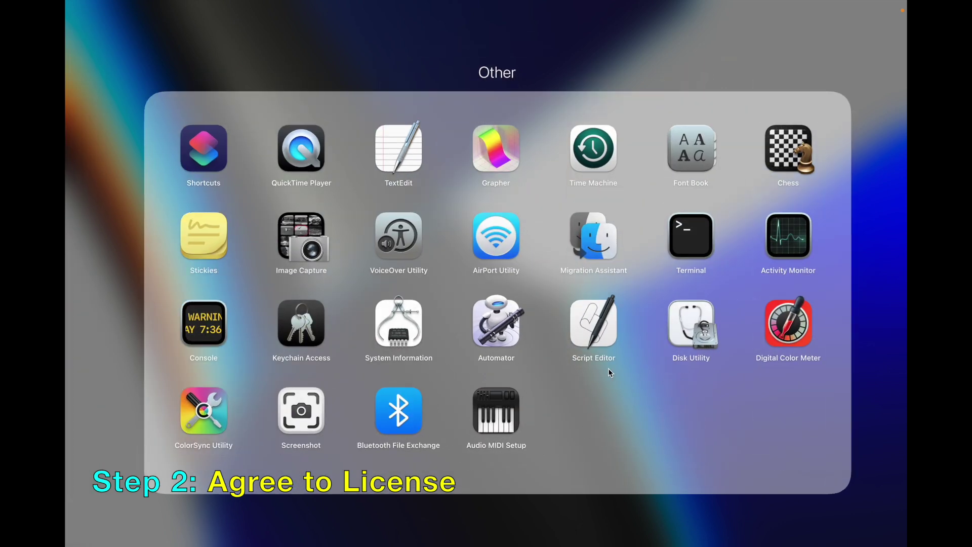
click(692, 234)
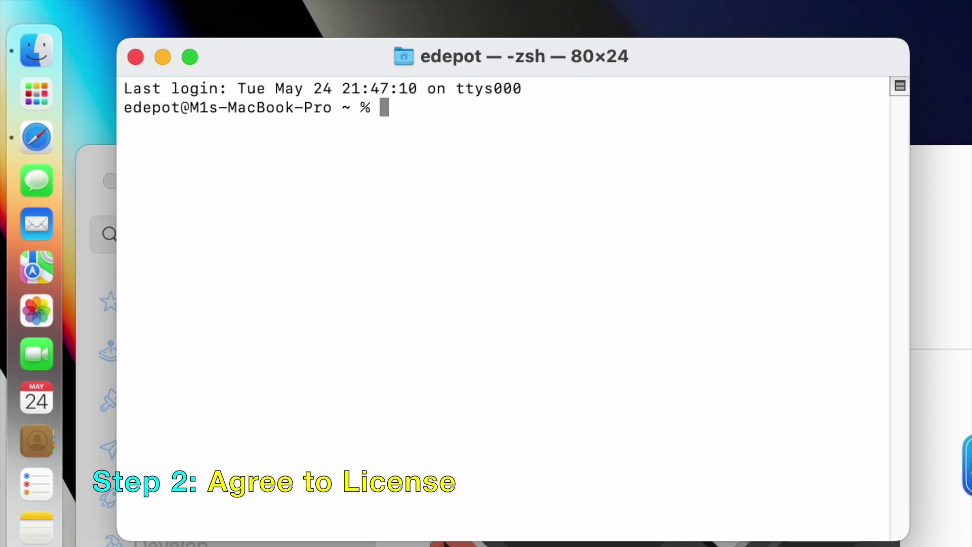
text(sudo)
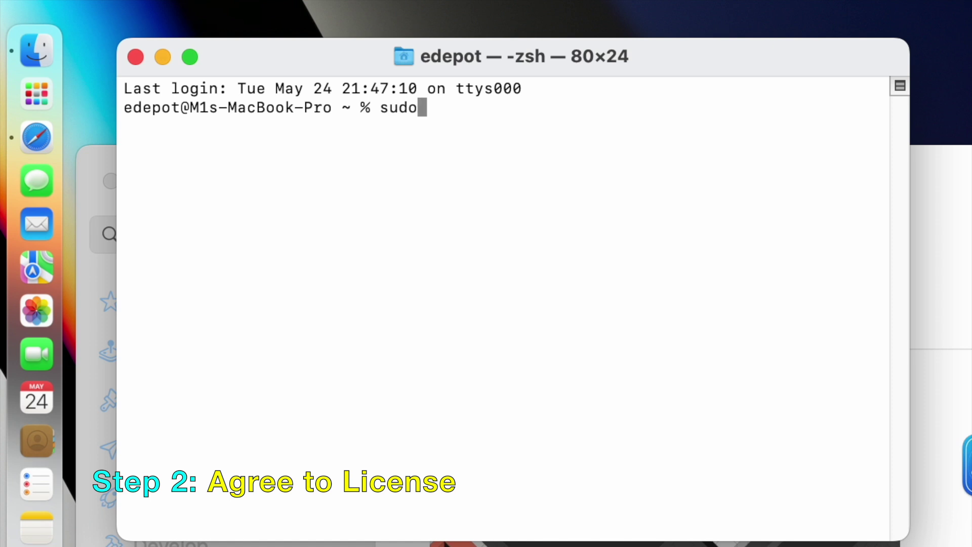
text( xcodebuild)
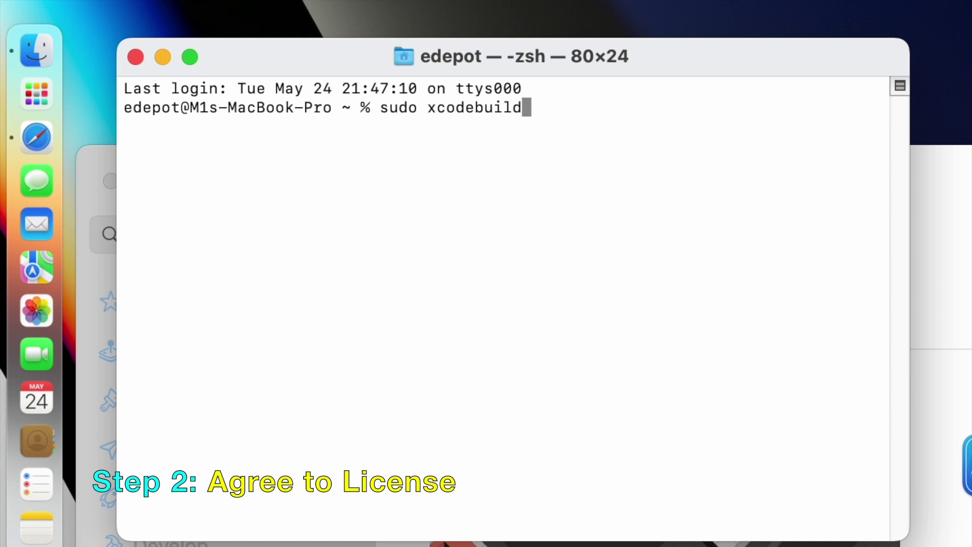
text( -license)
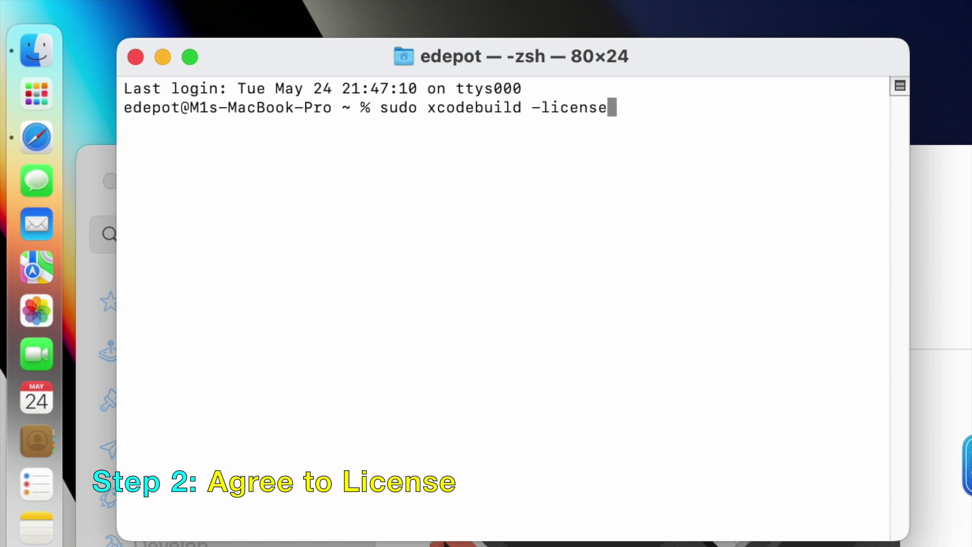
key(Return)
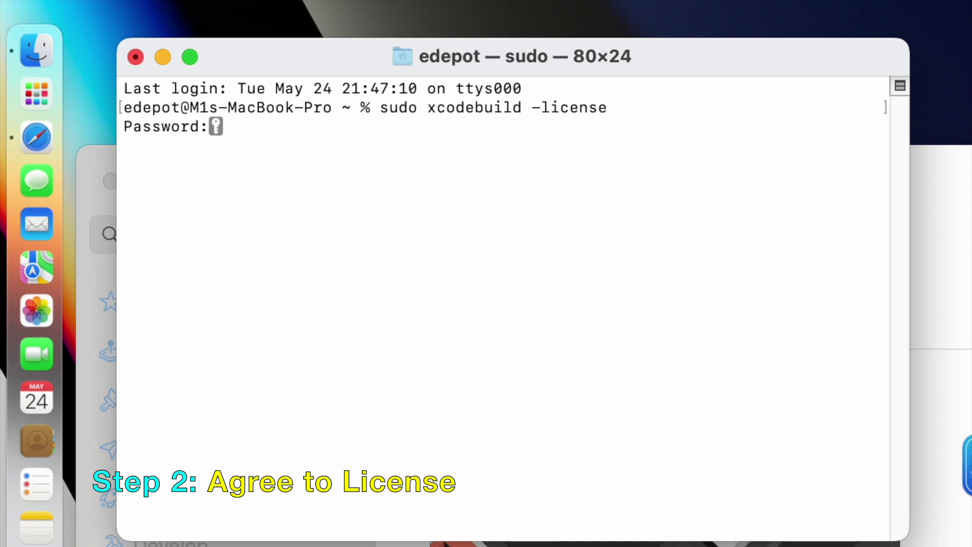
key(Return)
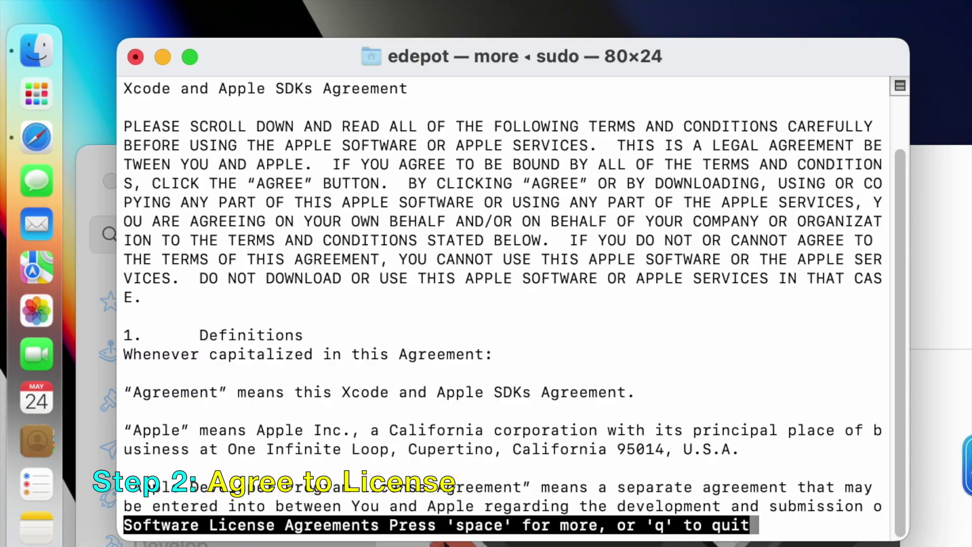
Page through the license text and accept it by entering agree.
key(space)
key(space)
key(space)
key(space)
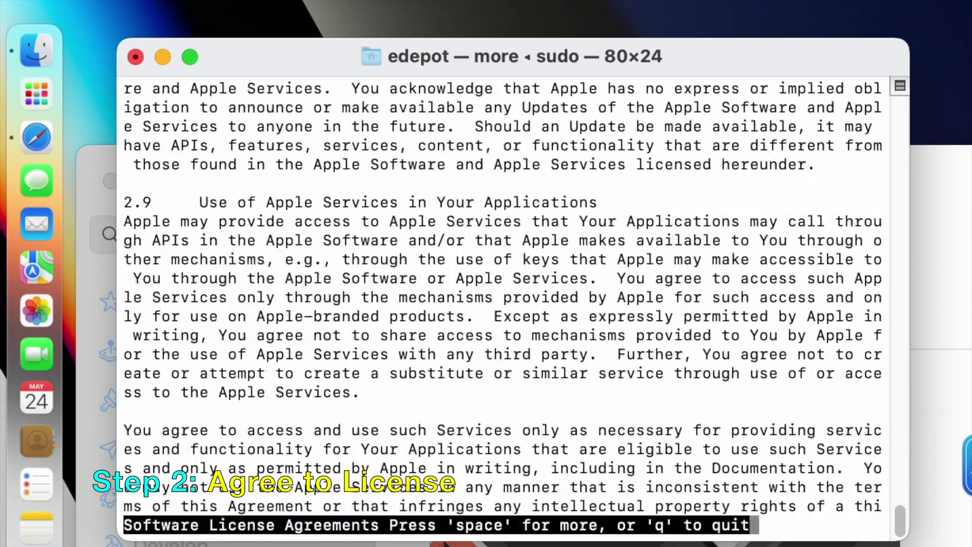
key(space)
key(space)
key(space)
key(space)
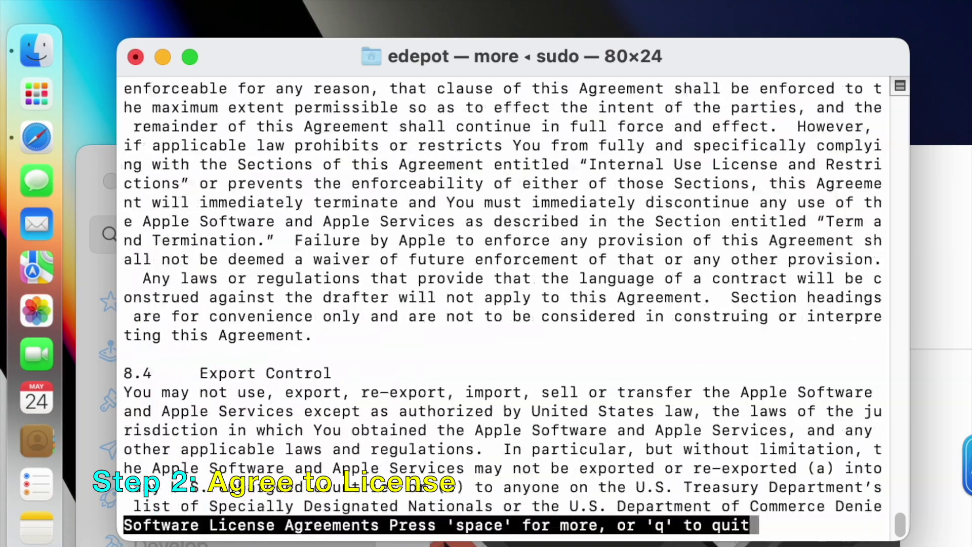
key(space)
key(space)
key(space)
key(BackSpace)
key(BackSpace)
key(BackSpace)
key(BackSpace)
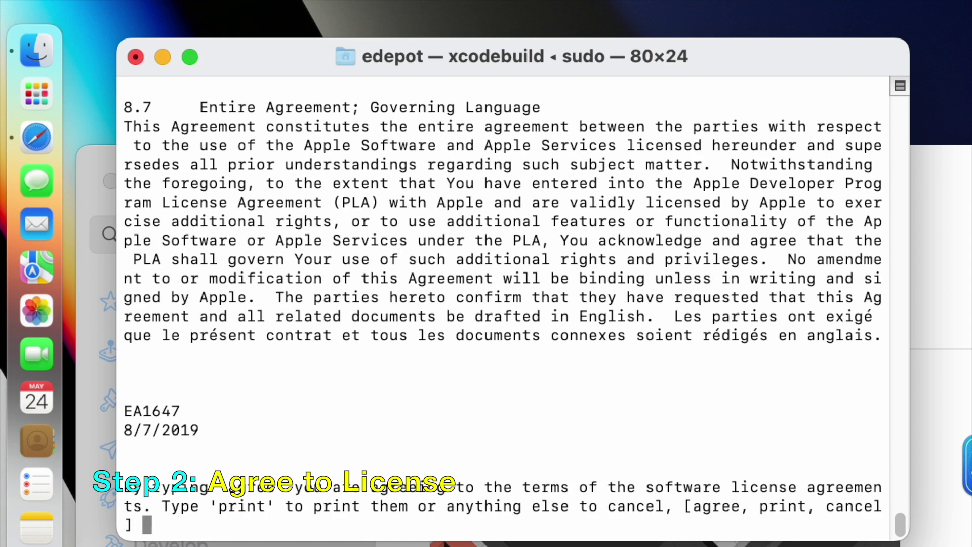
text(agree)
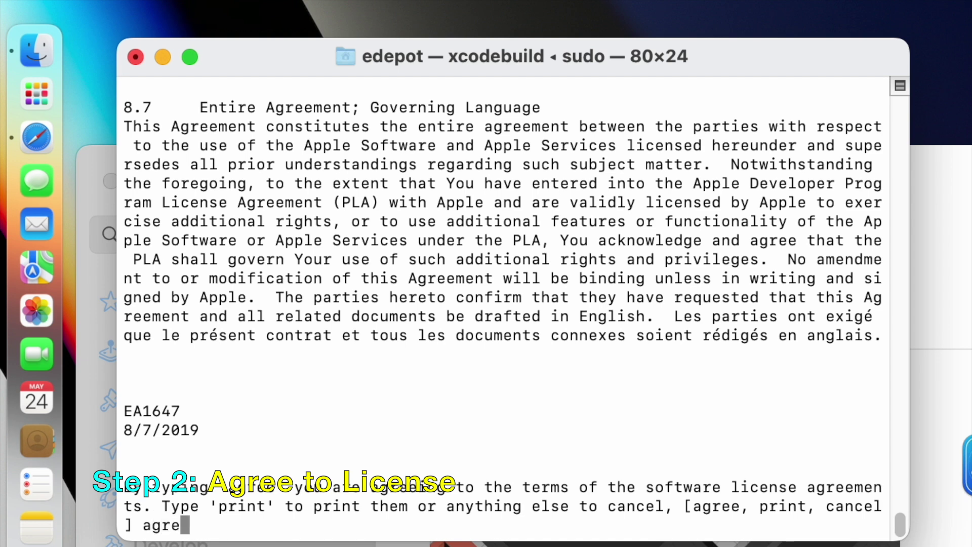
key(Return)
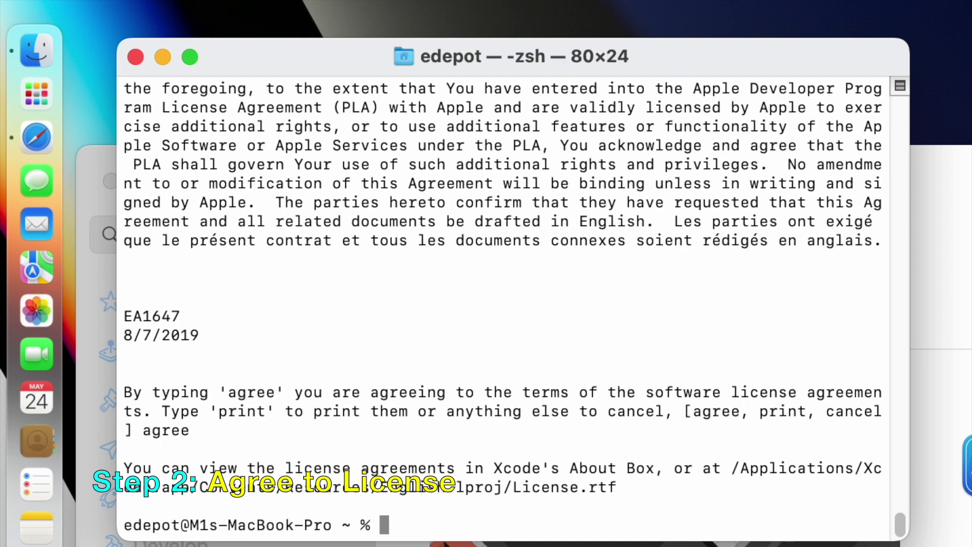
Close Terminal, then load unrealengine.com in Safari and go to its download page.
click(134, 57)
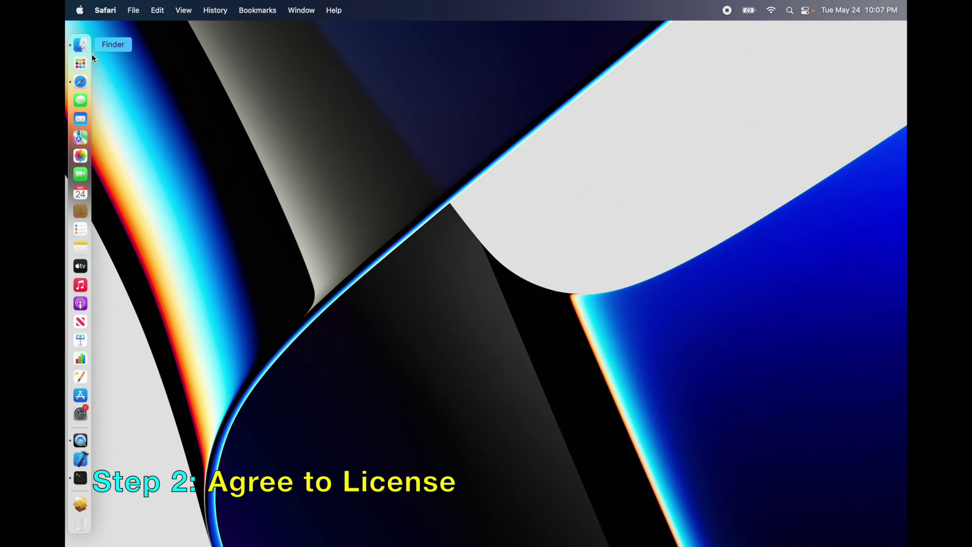
click(81, 63)
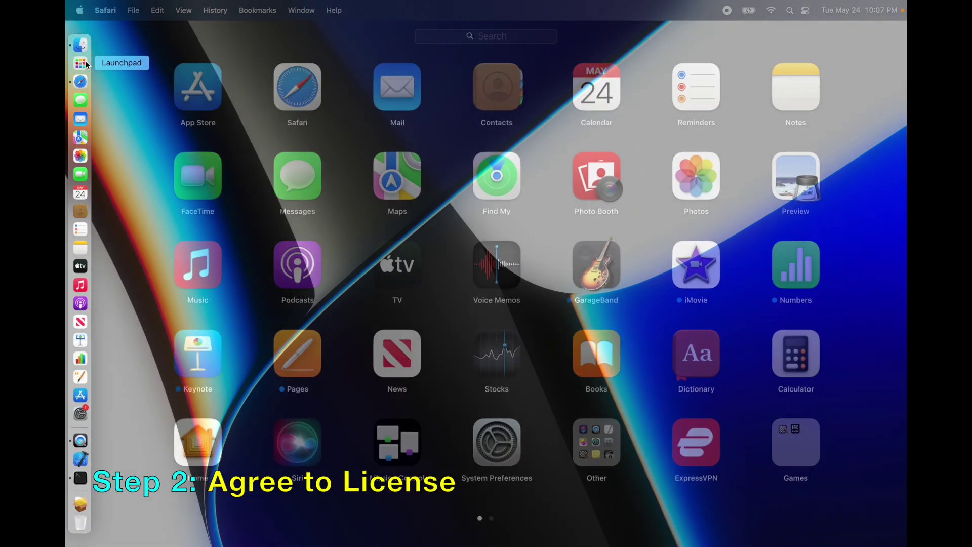
click(301, 92)
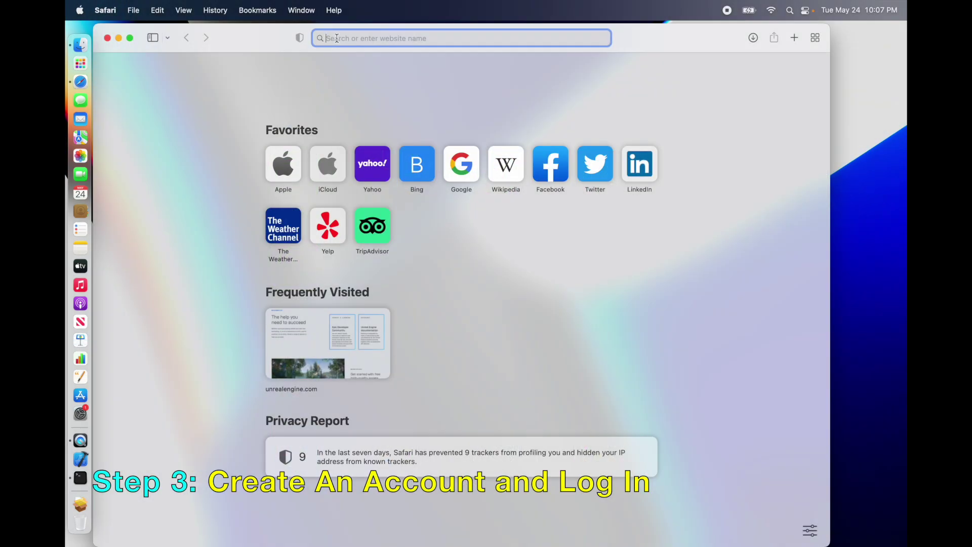
text(unrealengine.com)
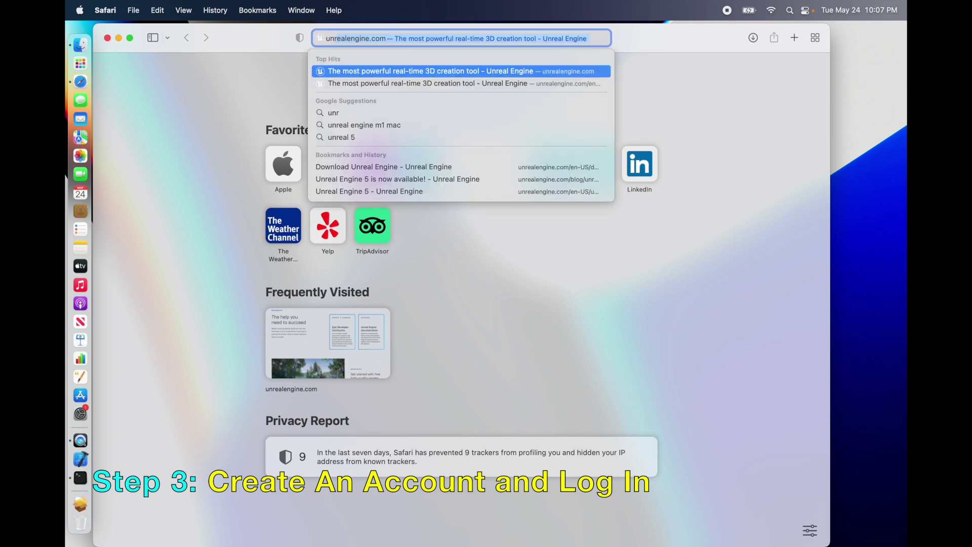
key(Return)
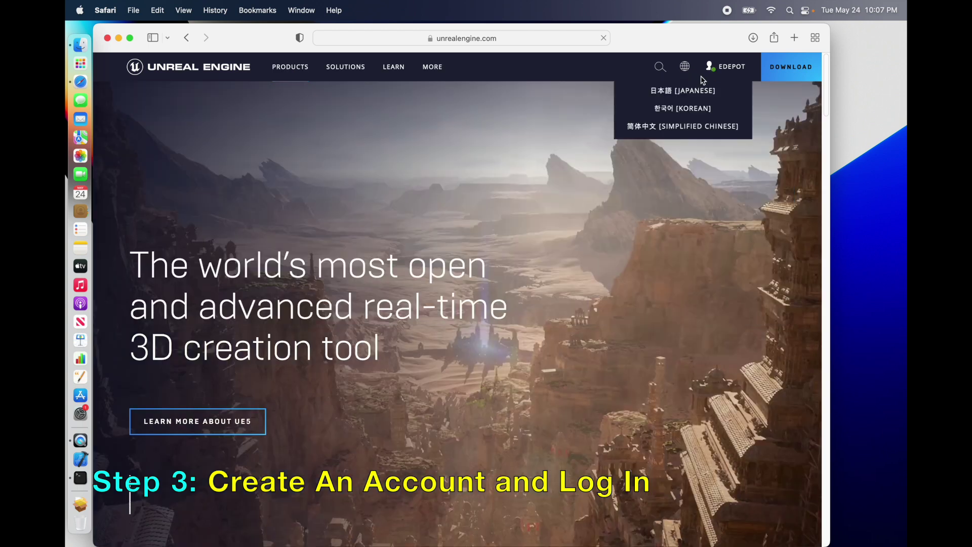
mouse_move(729, 68)
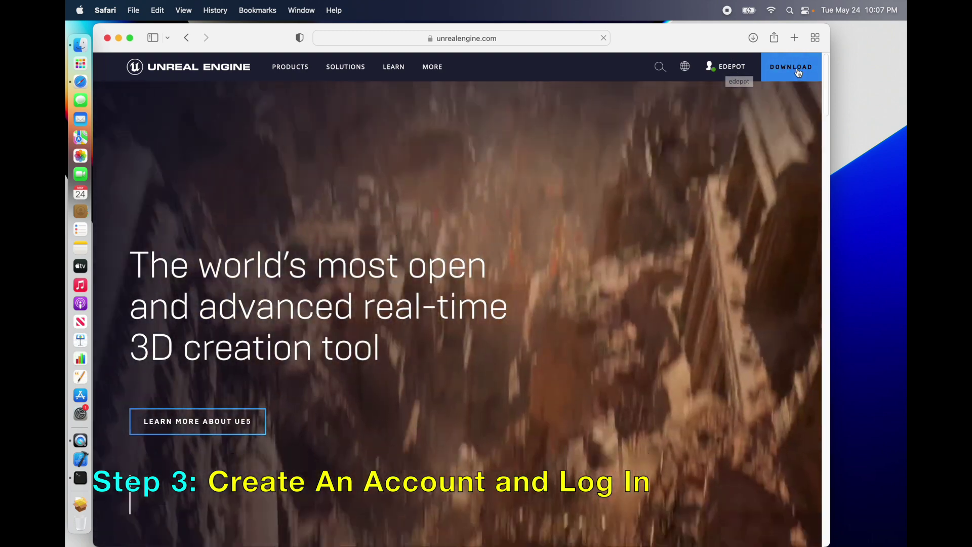
click(797, 71)
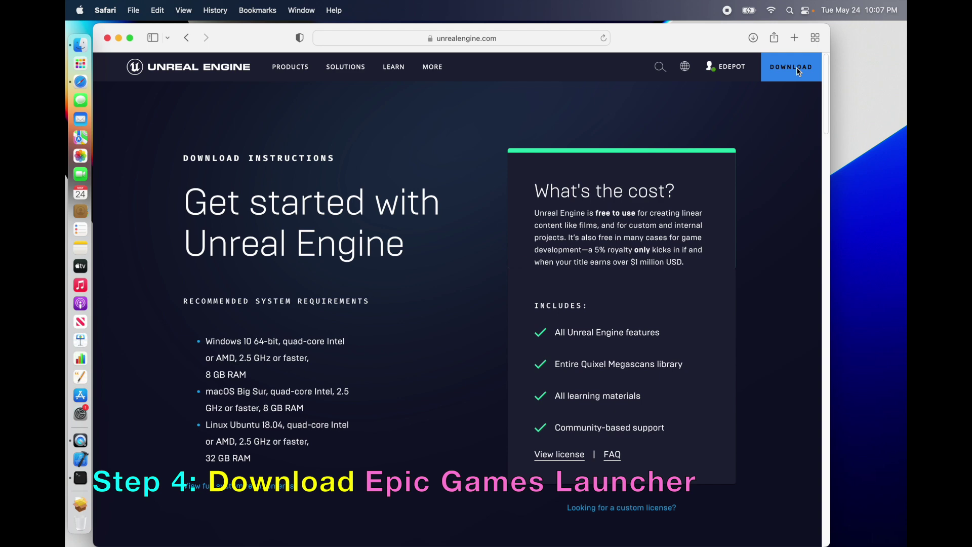
Use Open Launcher on the download page and allow Safari to start the Epic Games Launcher.
scroll(754, 188, down, 10)
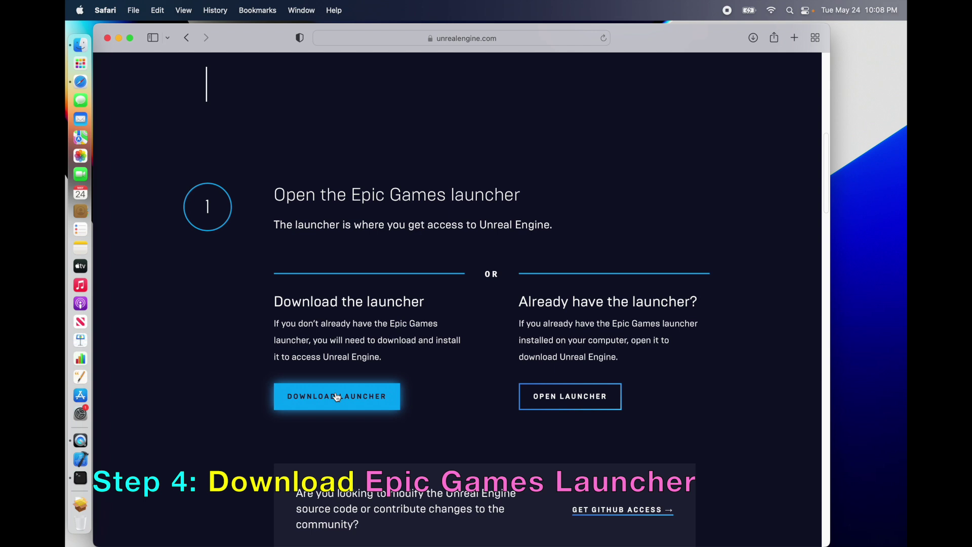
click(552, 398)
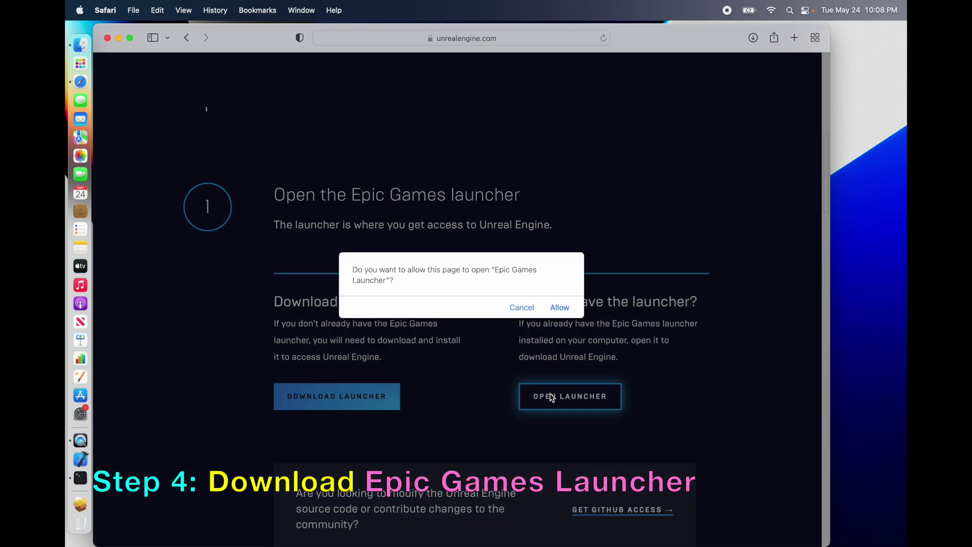
click(559, 308)
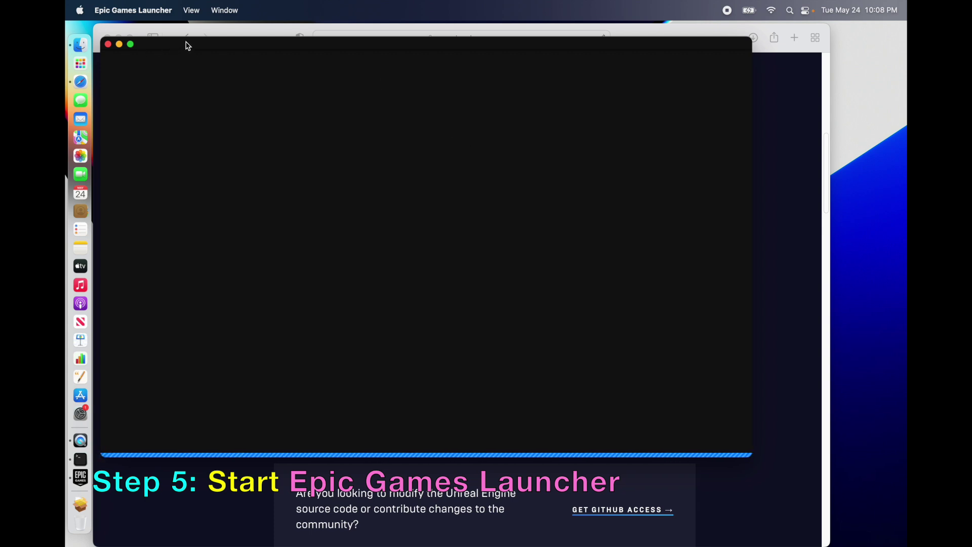
Close Safari while shifting the Epic Games Launcher window aside and back into place.
drag(185, 44, 199, 61)
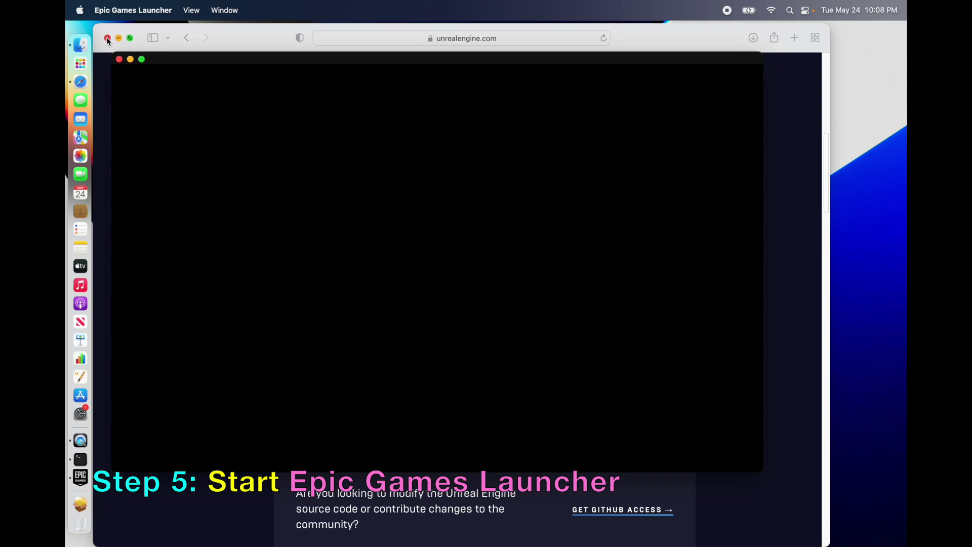
click(107, 38)
drag(203, 61, 187, 45)
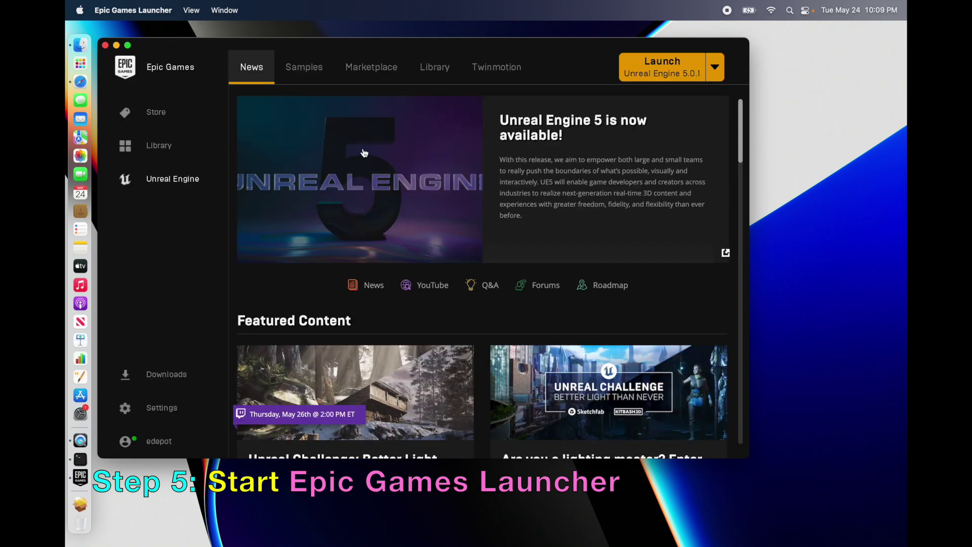
Launch Unreal Engine 5.0.1 from the launcher's Library tab.
scroll(400, 163, down, 15)
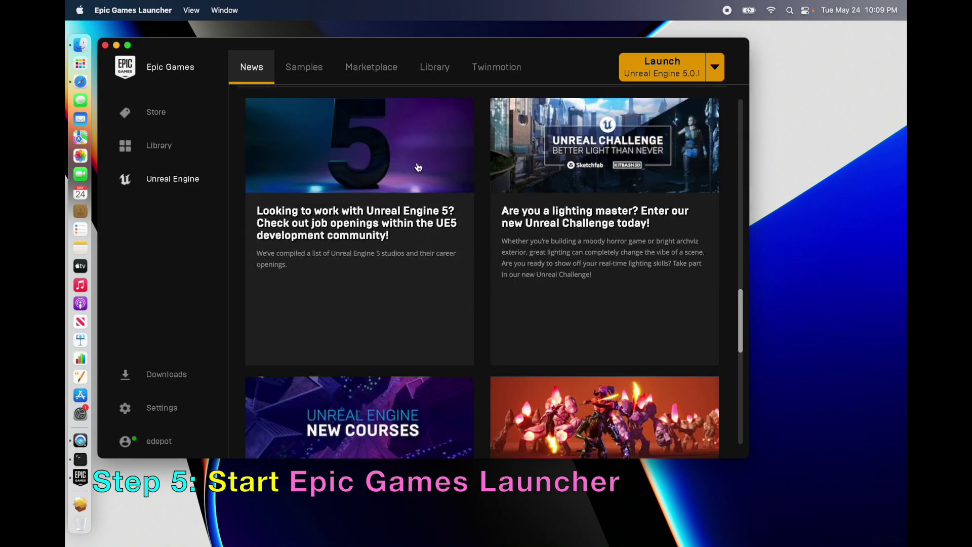
scroll(419, 167, up, 15)
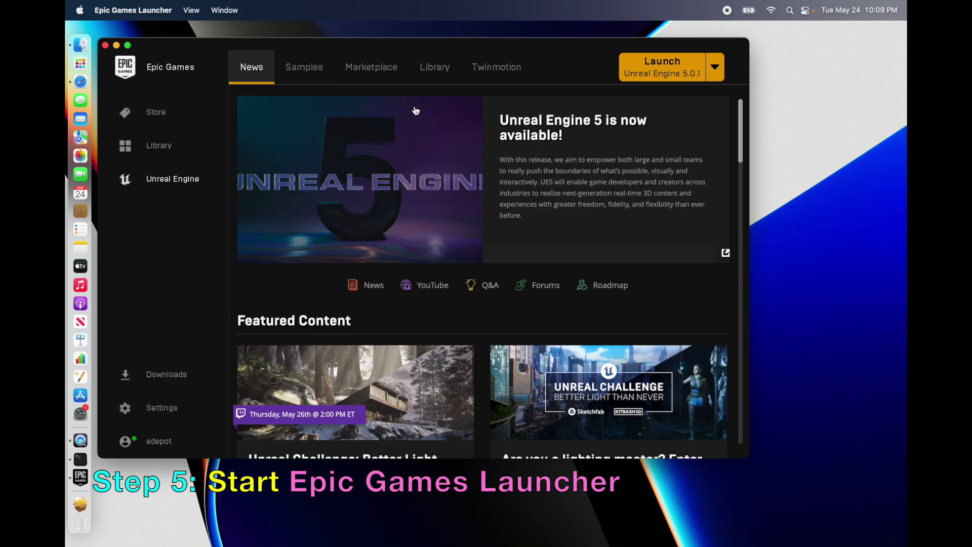
click(429, 70)
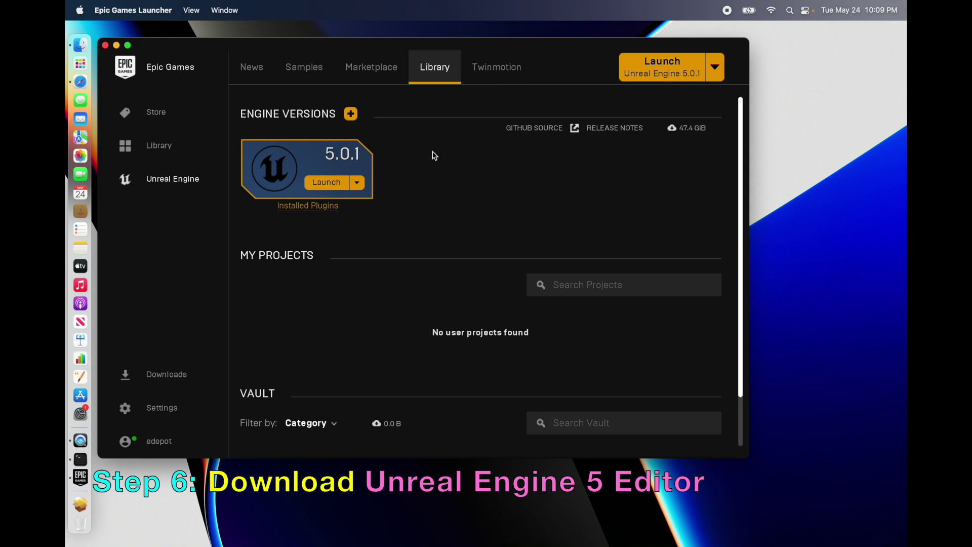
click(327, 182)
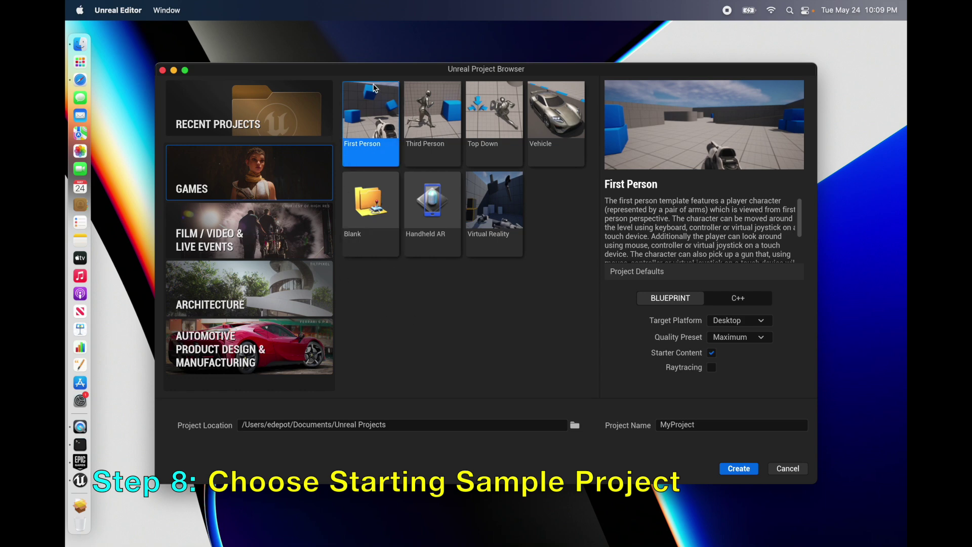
Preview the Games templates, pick First Person, and set the project defaults to C++.
drag(375, 71, 368, 60)
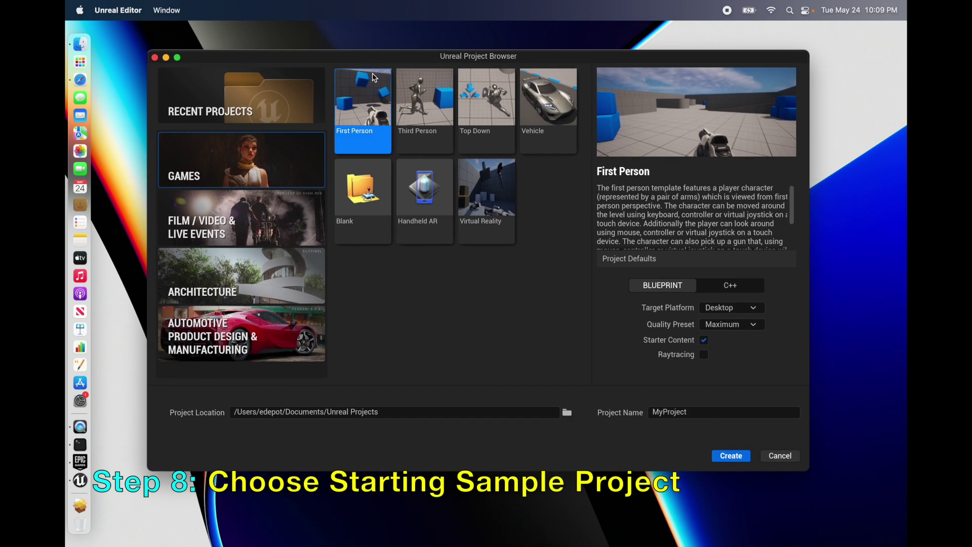
click(425, 132)
click(487, 111)
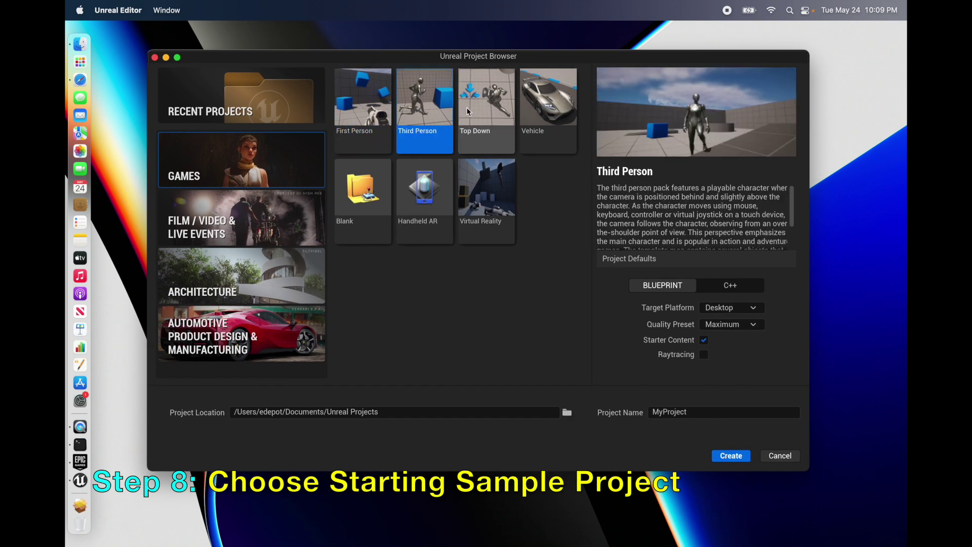
click(548, 134)
click(362, 202)
click(425, 201)
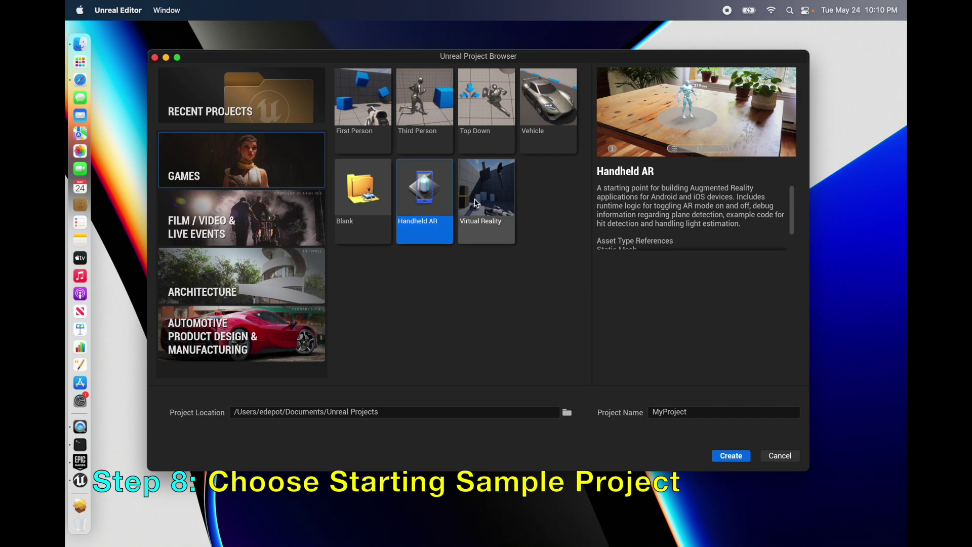
click(475, 198)
click(382, 108)
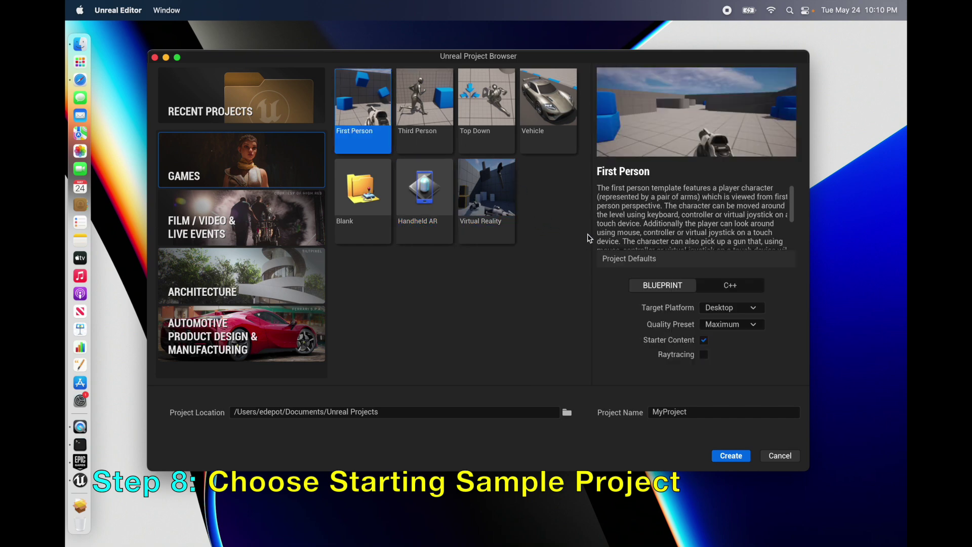
click(730, 287)
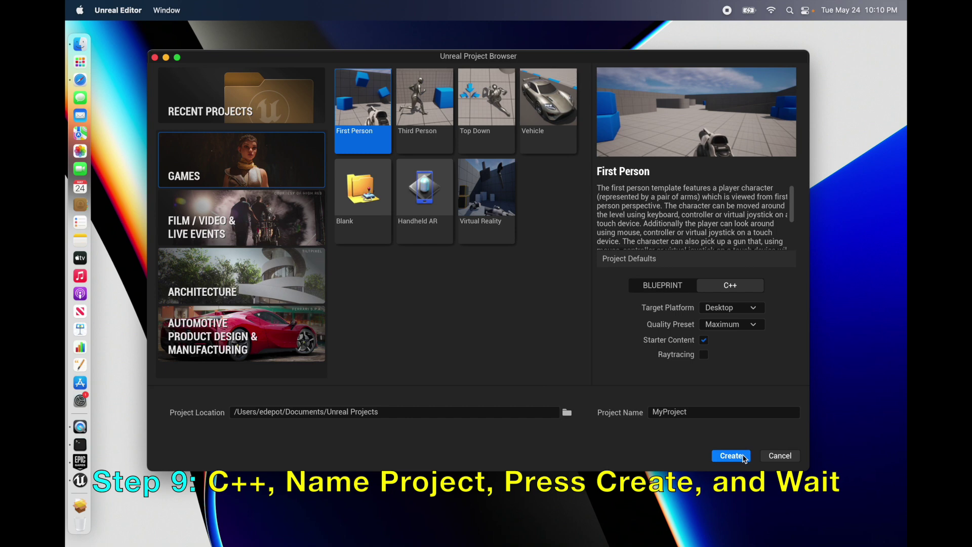
Enter edepotFirstGame as the project name and create the project.
click(704, 413)
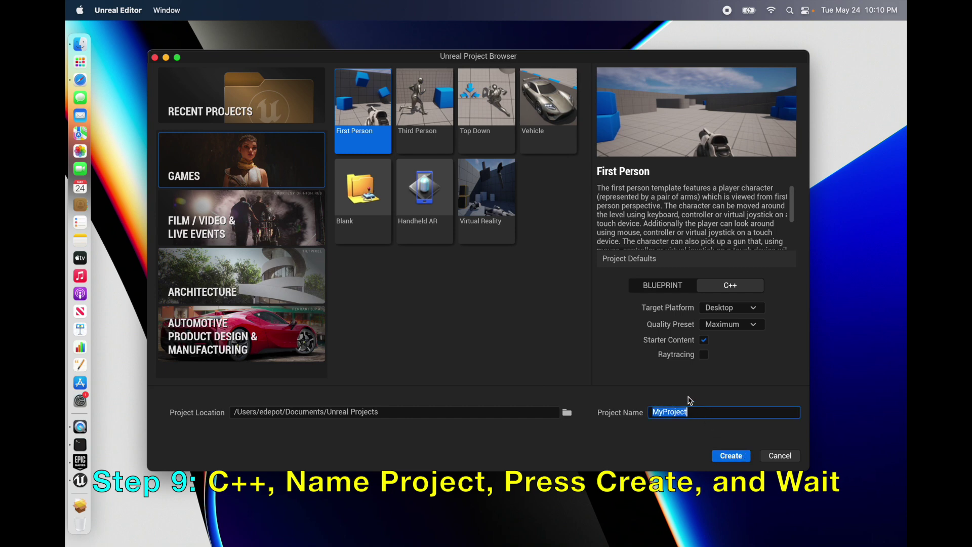
text(edepotFirstGame)
click(735, 456)
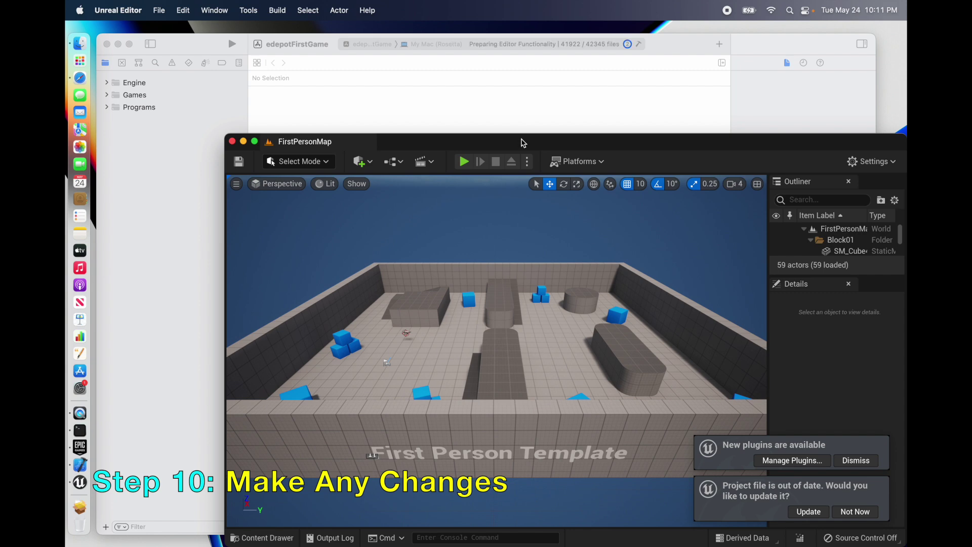
Once creation finishes, switch to Xcode to view the edepotFirstGame workspace.
click(660, 44)
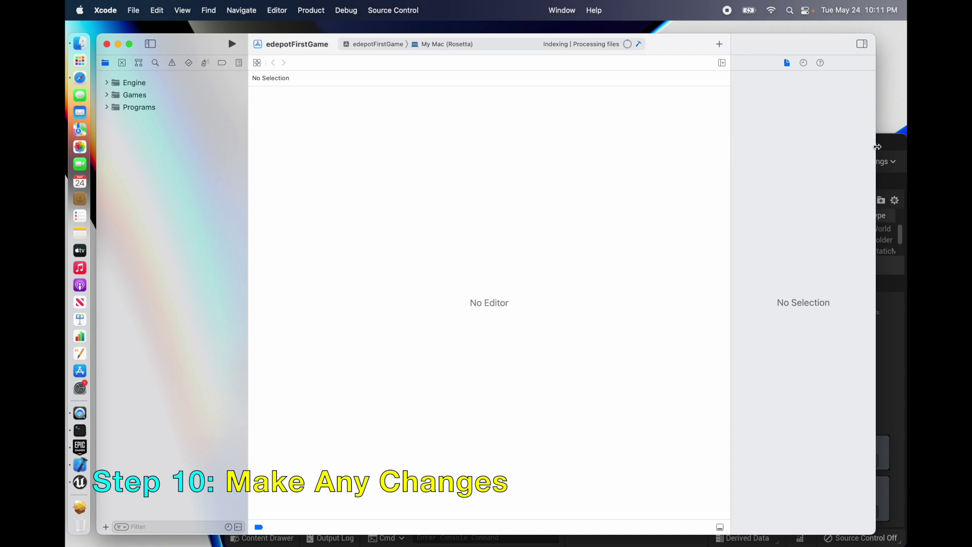
Return to the Unreal Editor, reposition its window, and update the out-of-date project file.
click(886, 144)
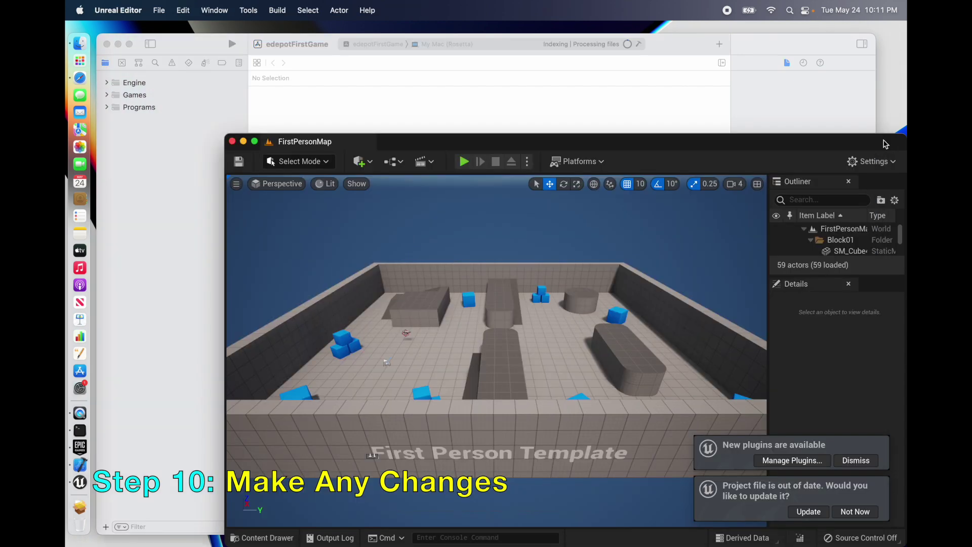
drag(615, 144, 475, 68)
drag(621, 65, 614, 62)
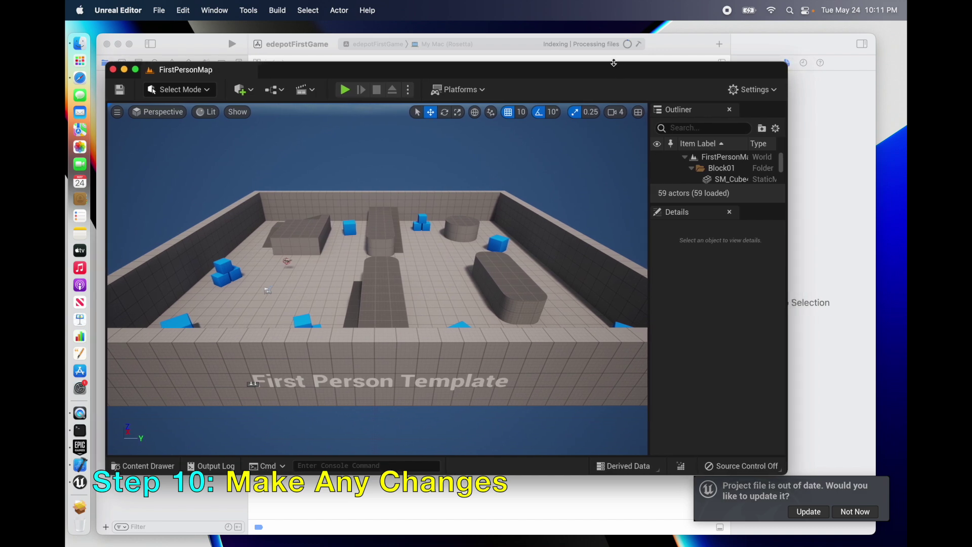
drag(675, 74, 640, 70)
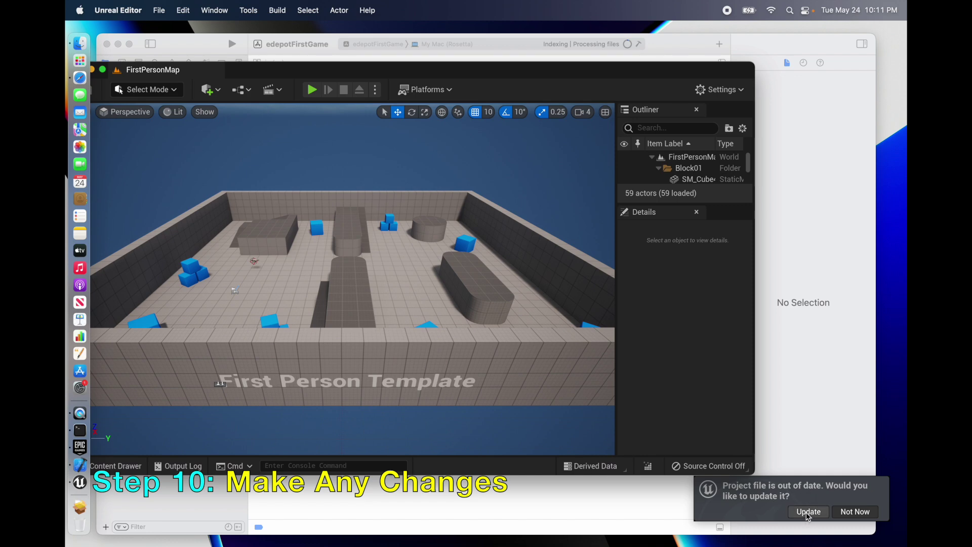
click(808, 512)
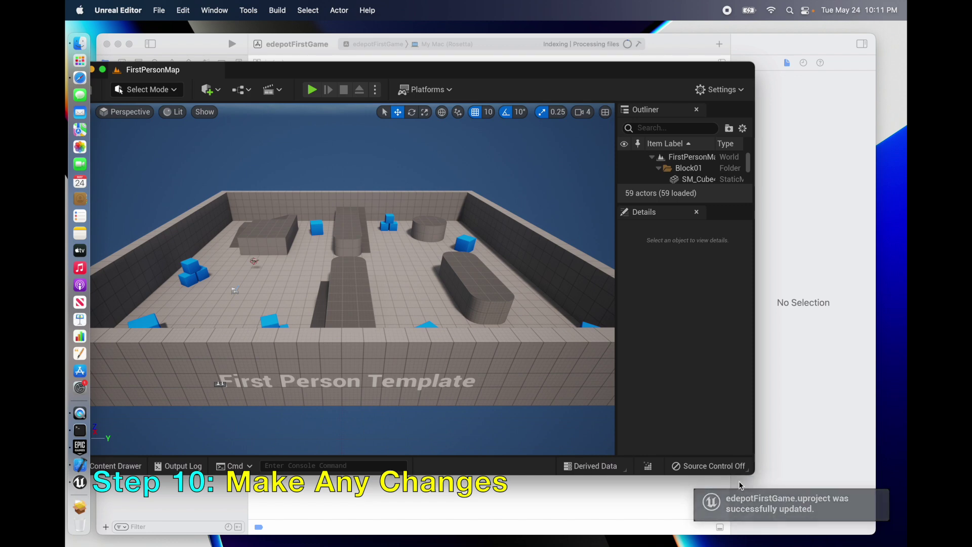
drag(487, 72, 512, 48)
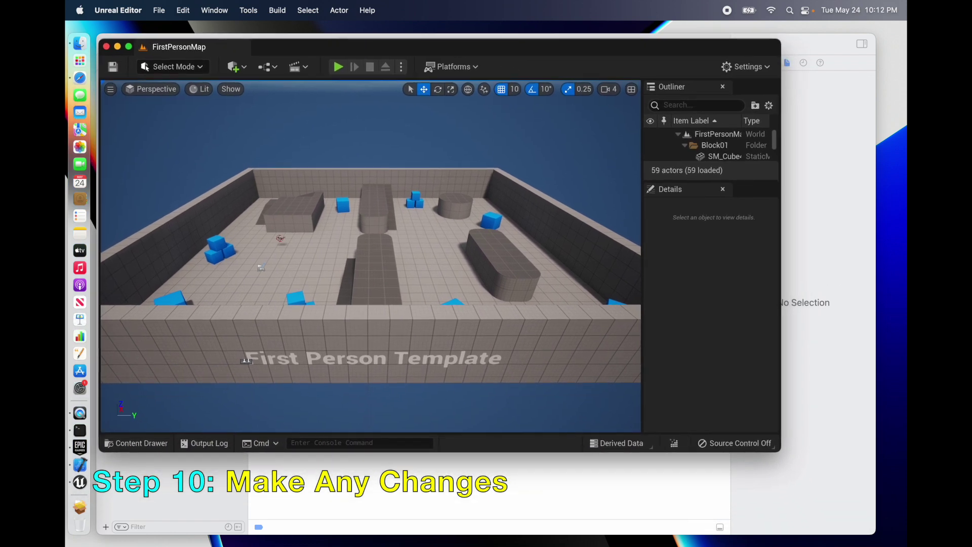
Cut the blue cube SM_ChamferCube10 out of FirstPersonMap with Edit > Cut.
right_drag(370, 253, 428, 249)
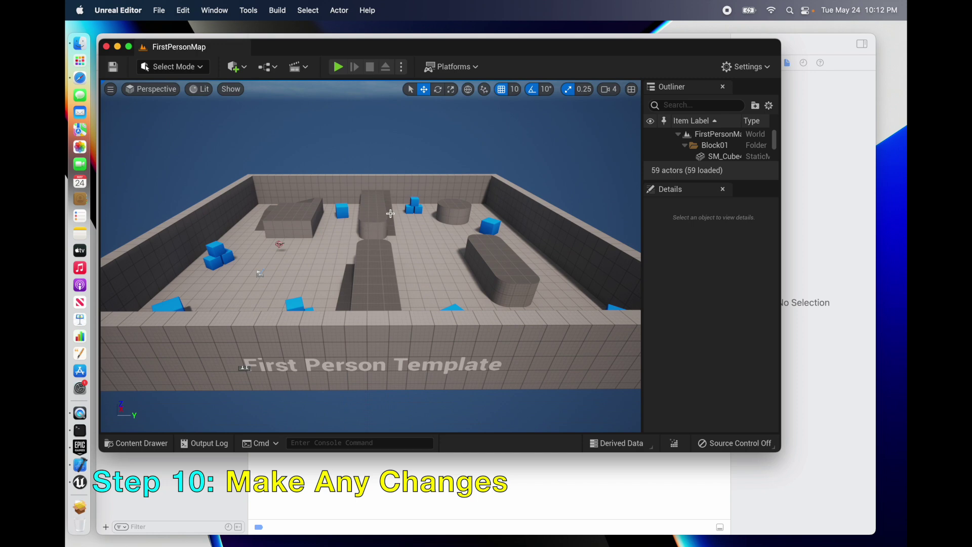
click(218, 249)
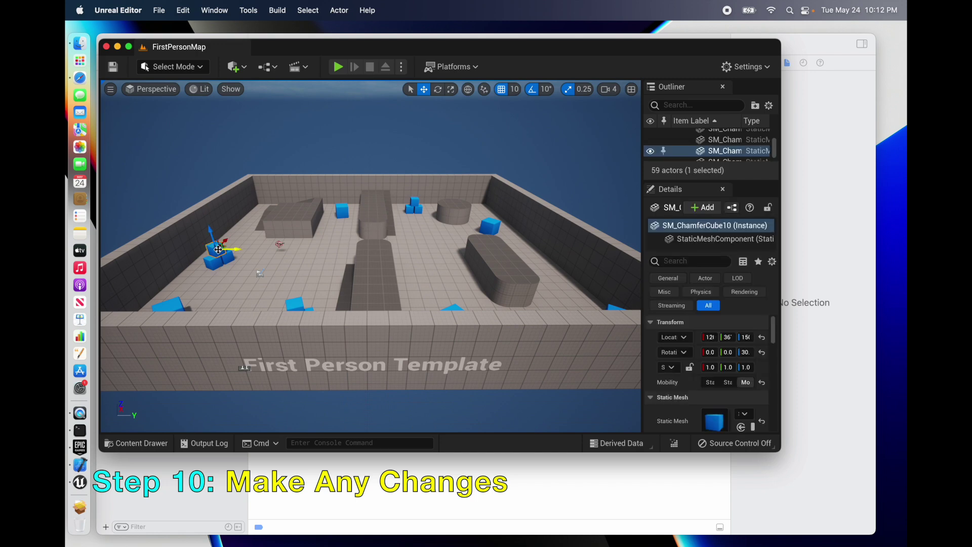
click(183, 7)
click(191, 66)
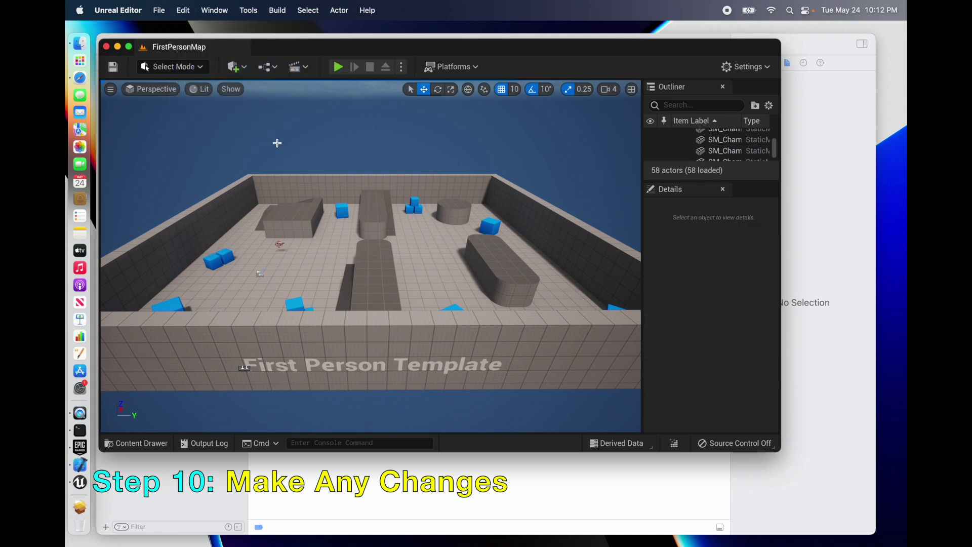
click(326, 261)
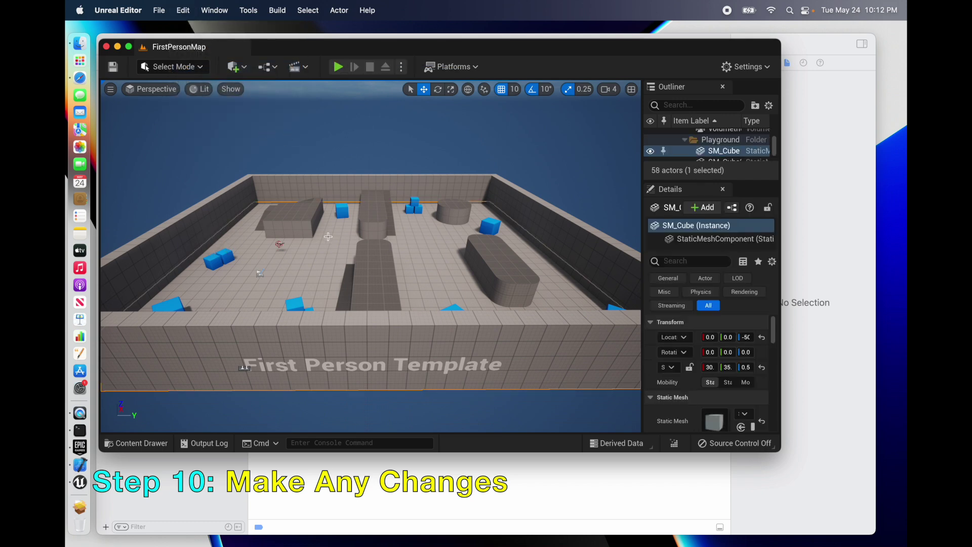
click(476, 68)
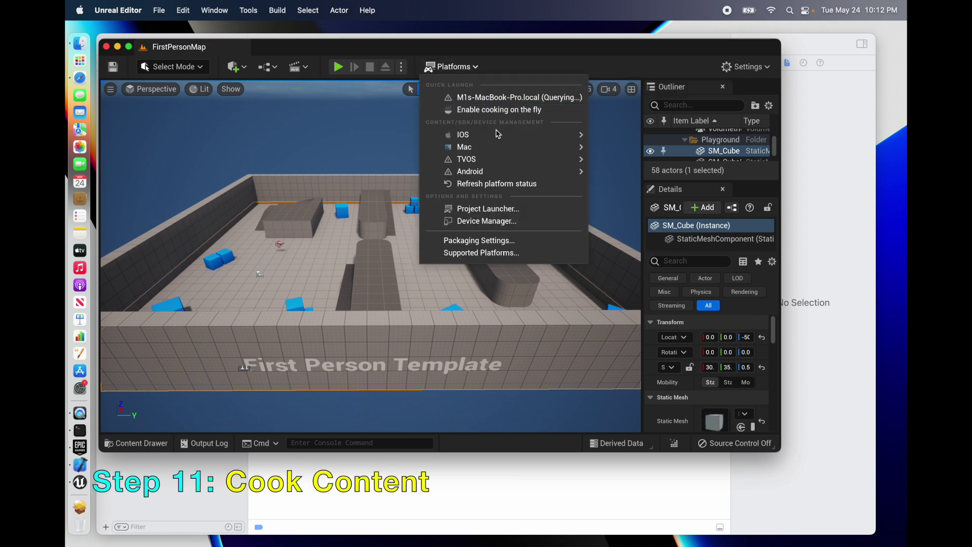
Cook the project's content for Mac via Platforms > Mac > Cook Content until cooking completes.
mouse_move(501, 145)
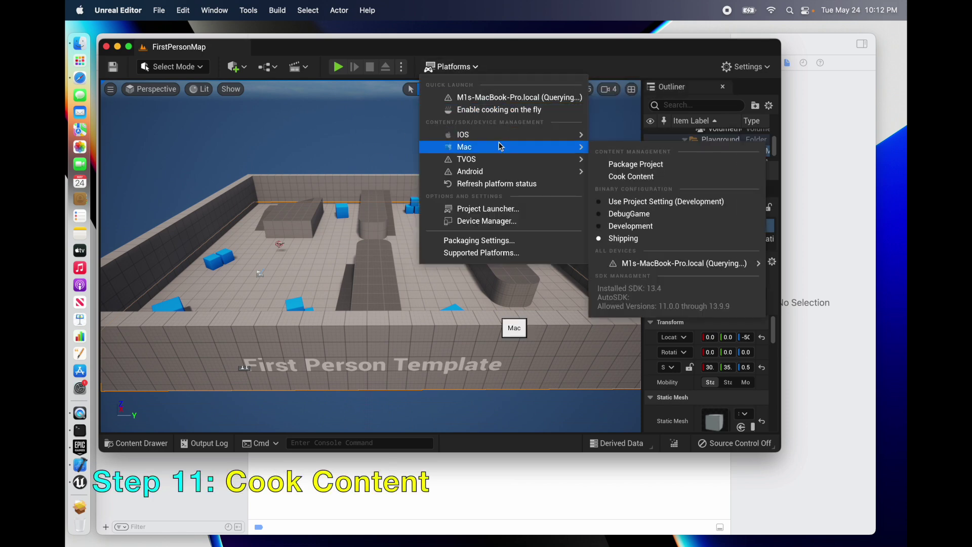
click(631, 177)
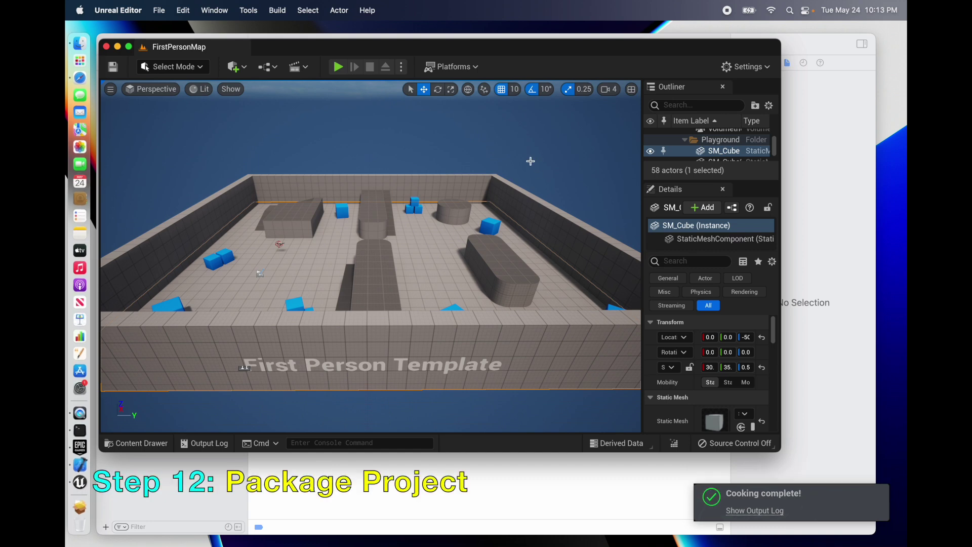
click(475, 67)
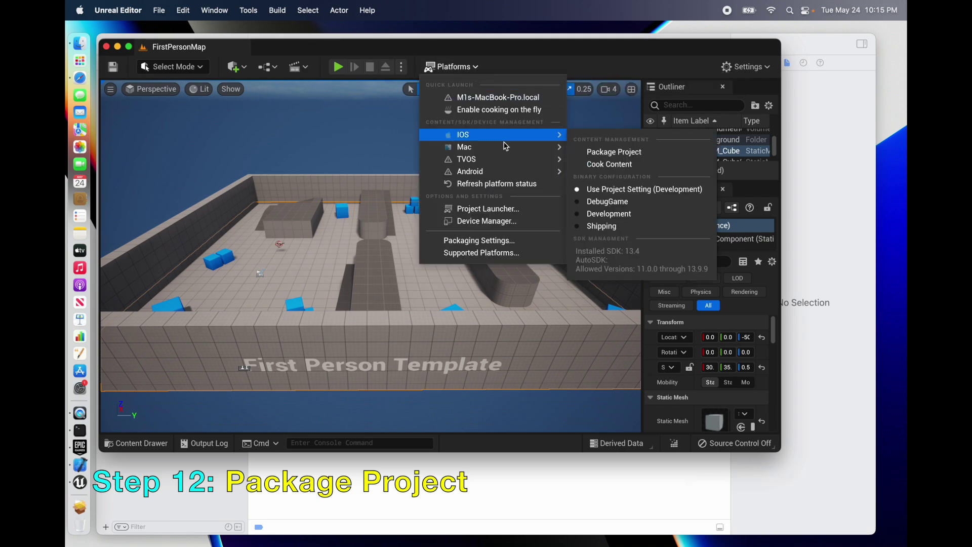
Package the project for Mac with the Desktop as the output folder.
mouse_move(508, 151)
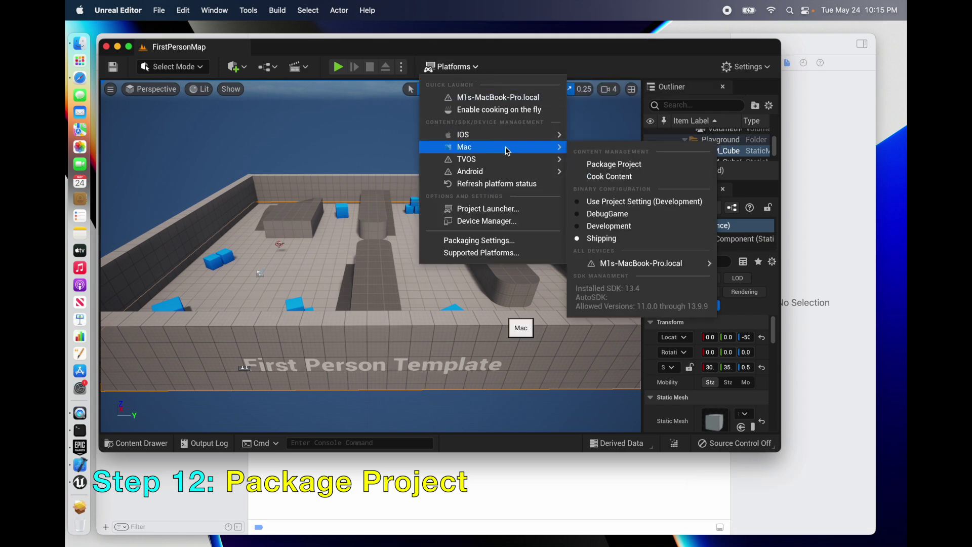
click(601, 165)
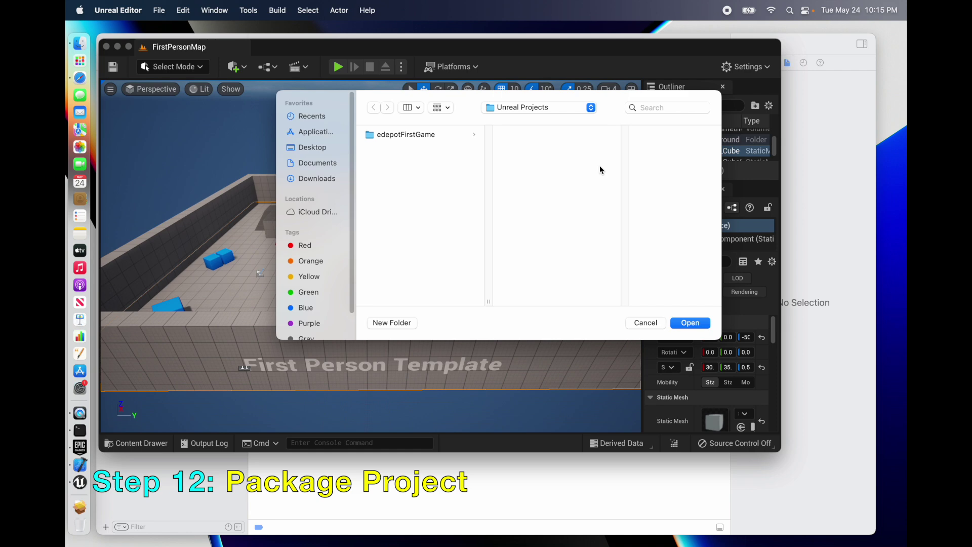
click(427, 137)
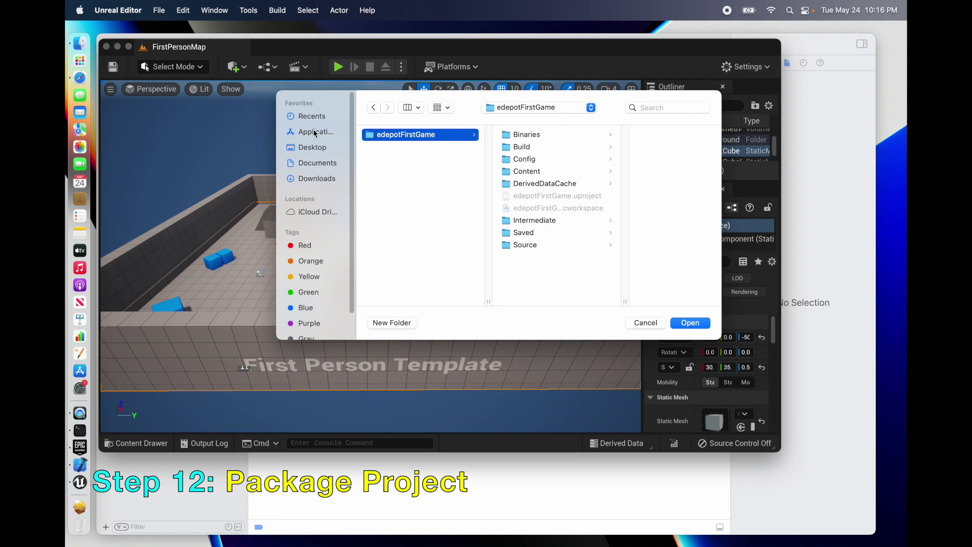
click(311, 148)
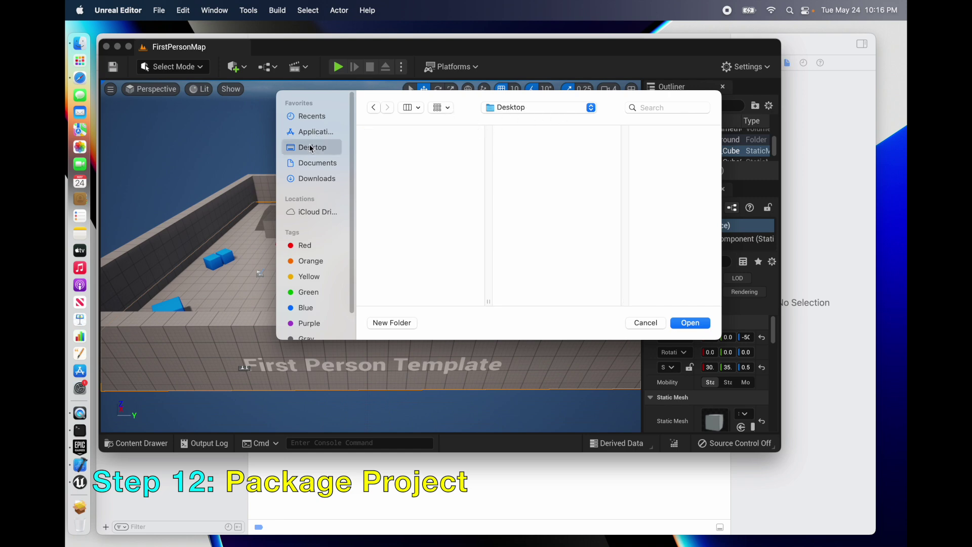
click(699, 325)
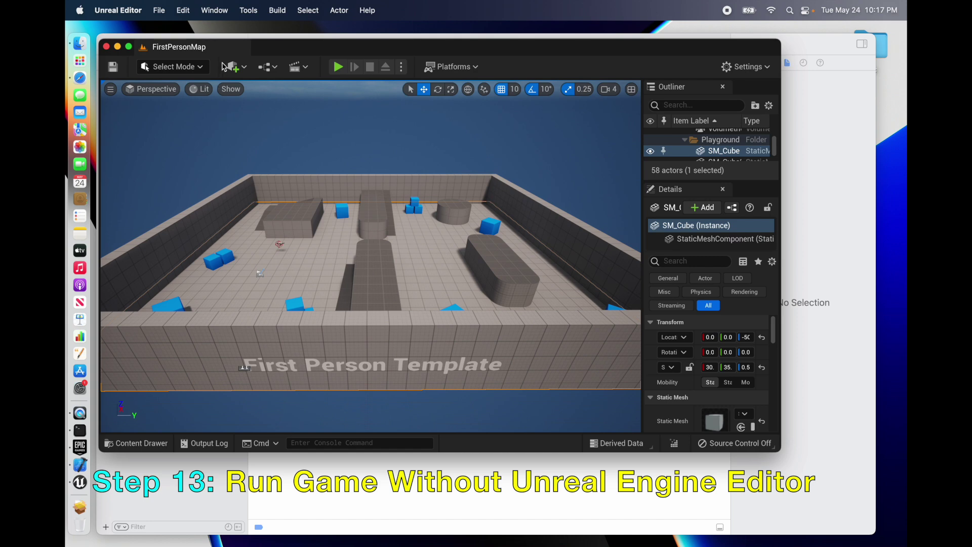
Check the Output Log for BUILD SUCCESSFUL, then close the log.
click(215, 10)
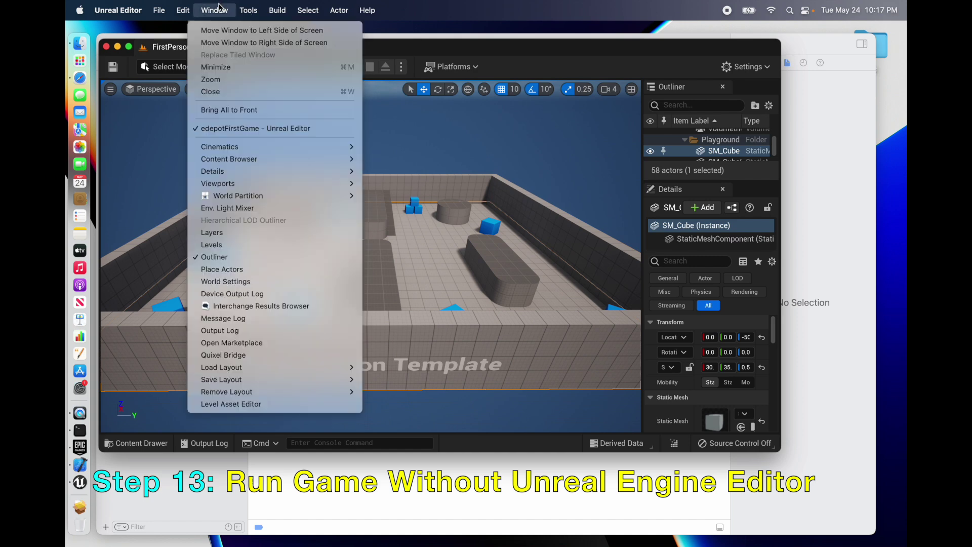
click(211, 335)
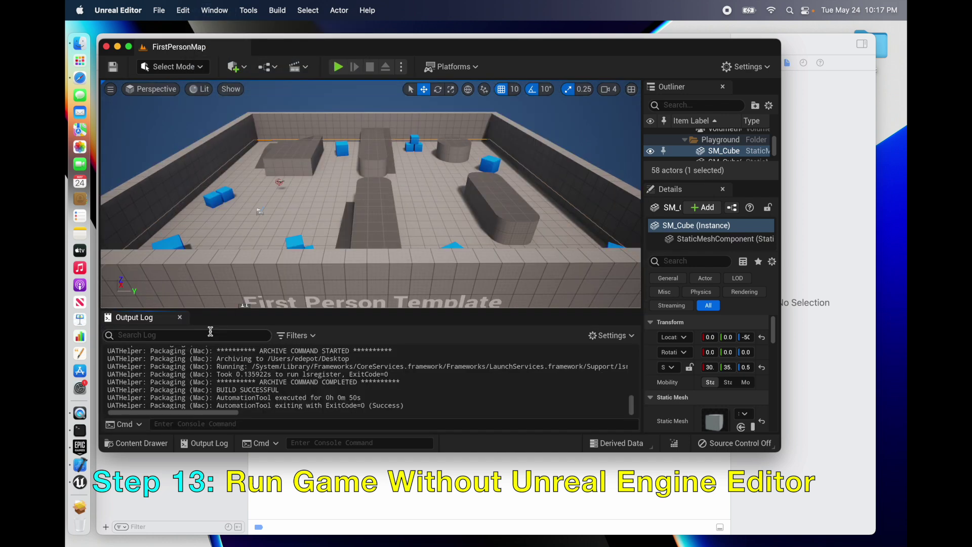
scroll(297, 370, up, 3)
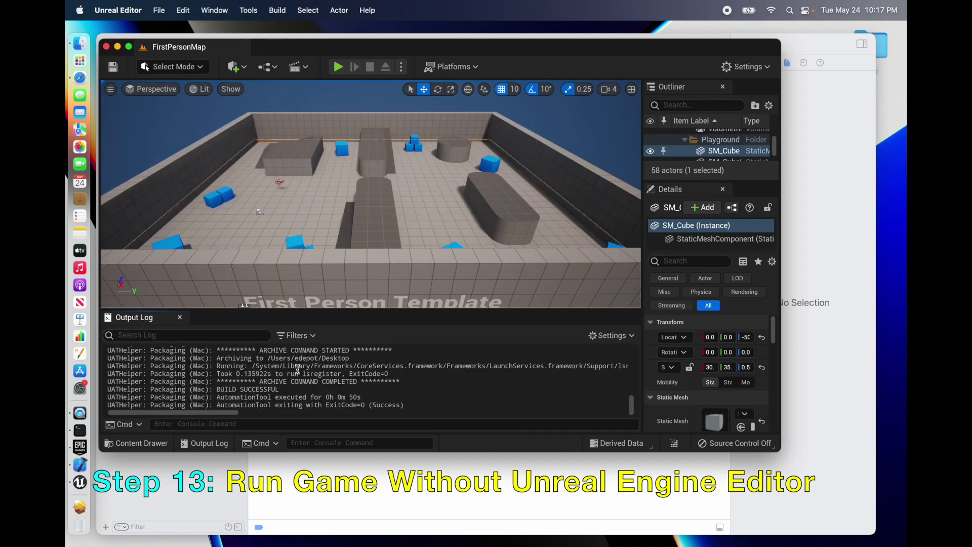
scroll(297, 367, up, 5)
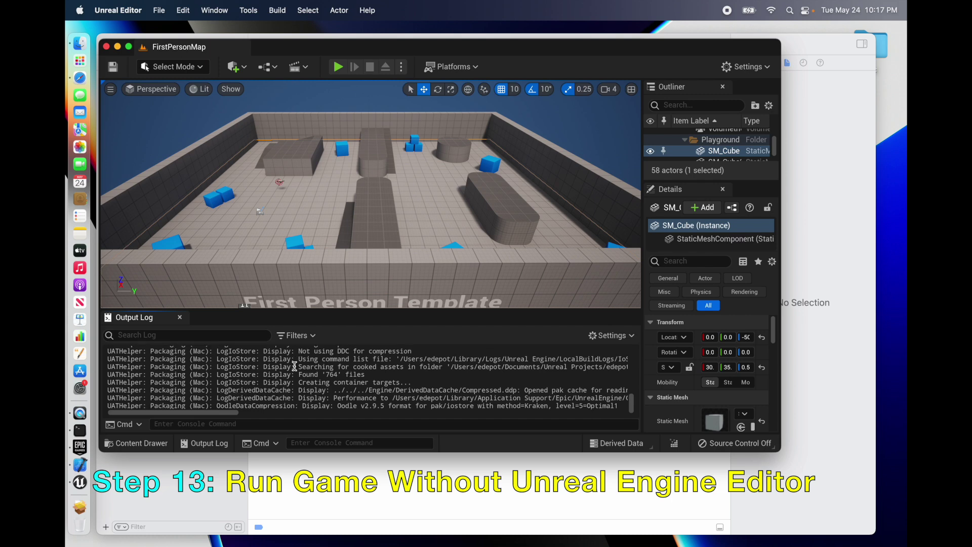
scroll(295, 366, down, 10)
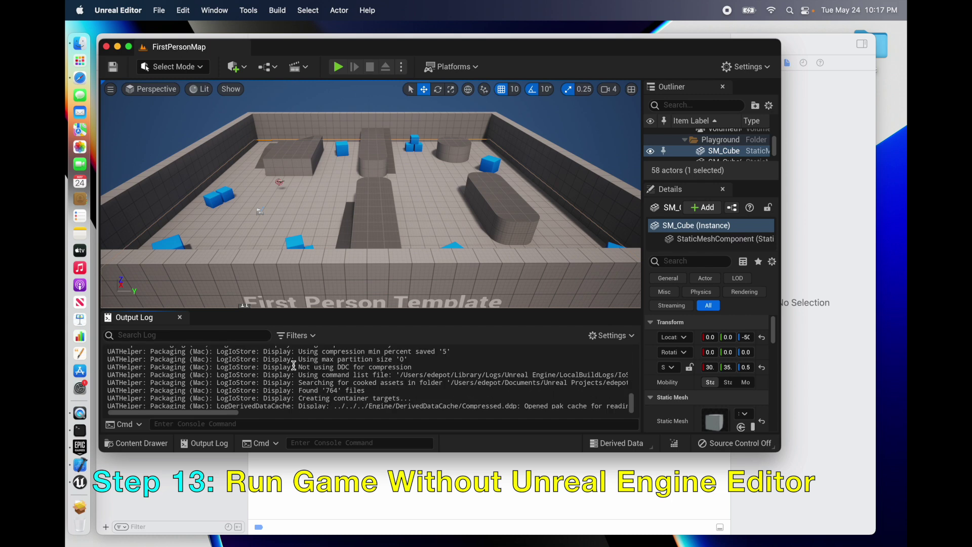
click(180, 317)
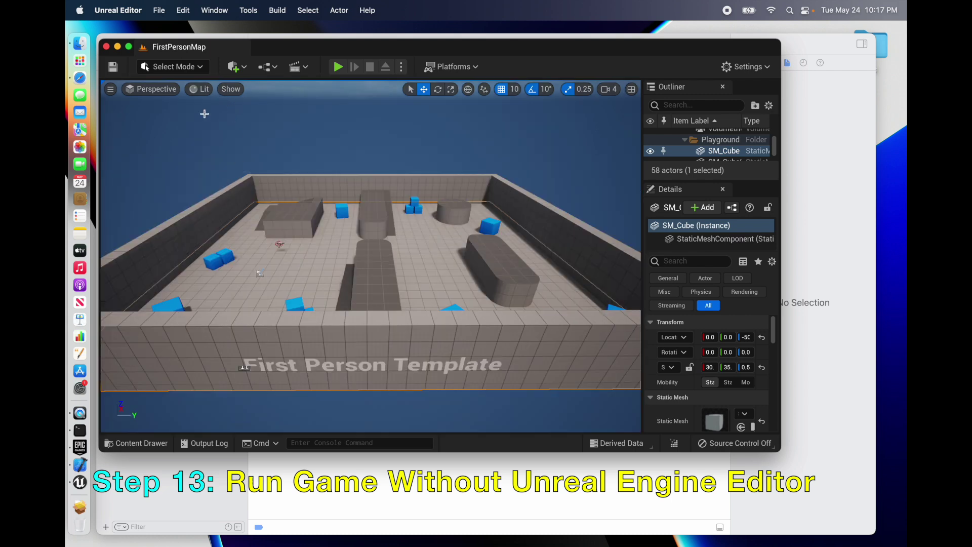
Open the packaged Mac folder on the Desktop in Finder.
click(79, 43)
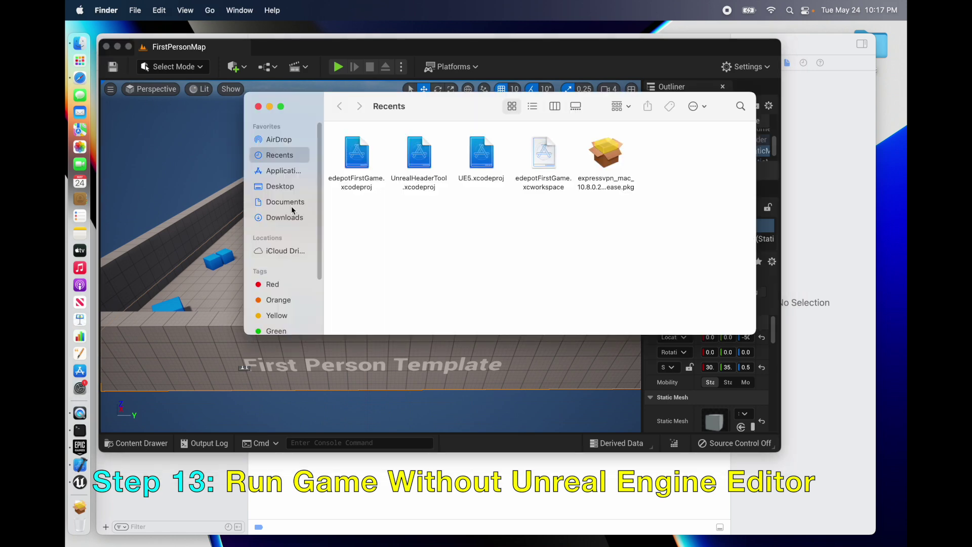
click(280, 186)
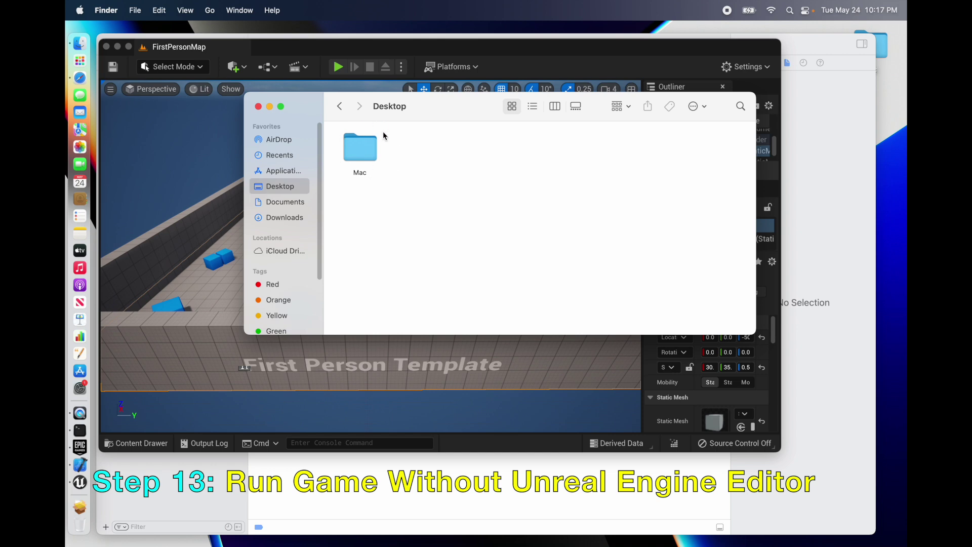
click(359, 155)
double_click(359, 155)
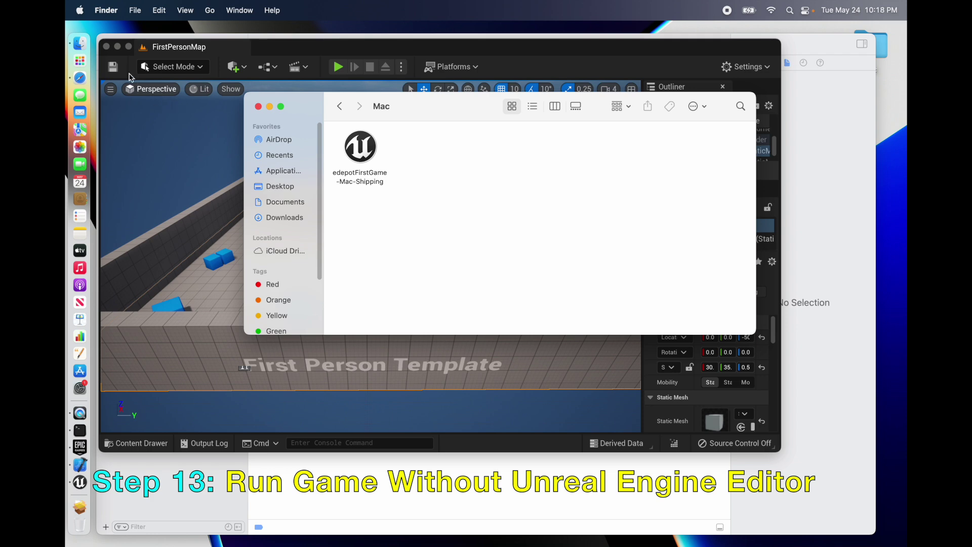
Close the Unreal editor, quit Xcode, Epic Games Launcher and Terminal, and launch edepotFirstGame-Mac-Shipping.
click(106, 47)
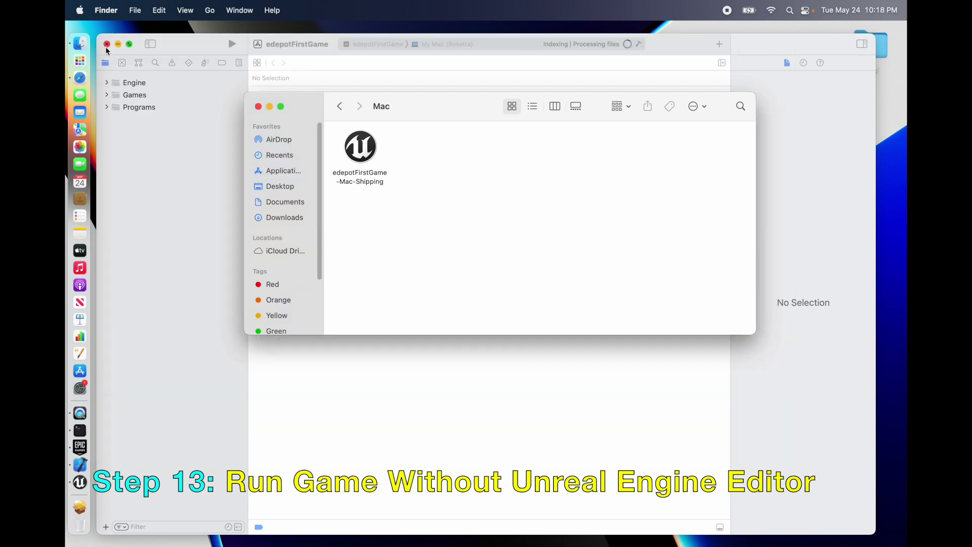
right_click(81, 466)
click(113, 534)
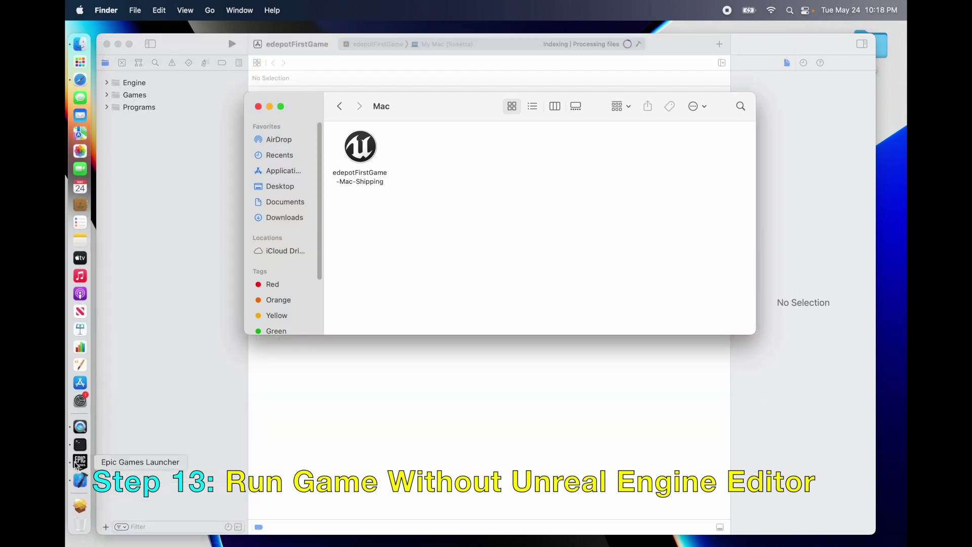
right_click(77, 464)
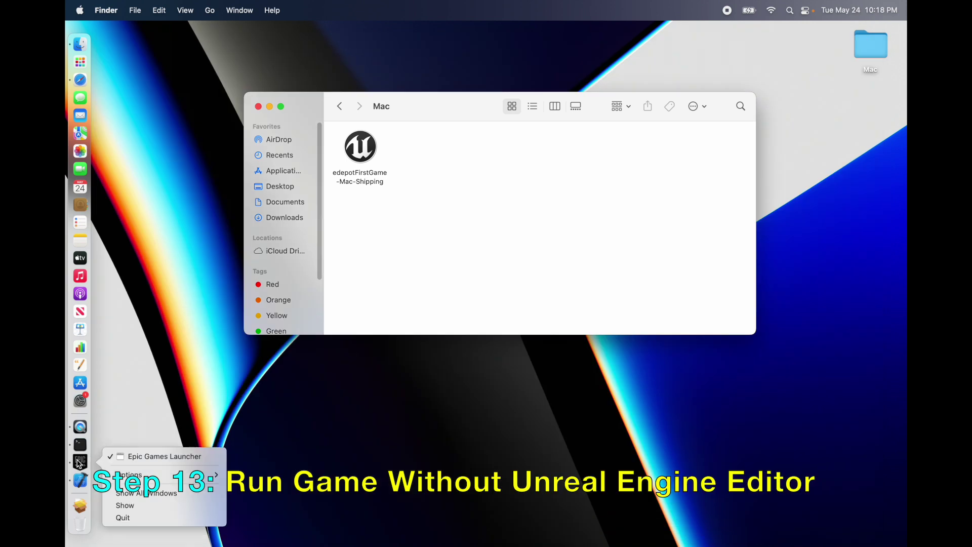
click(122, 519)
right_click(80, 459)
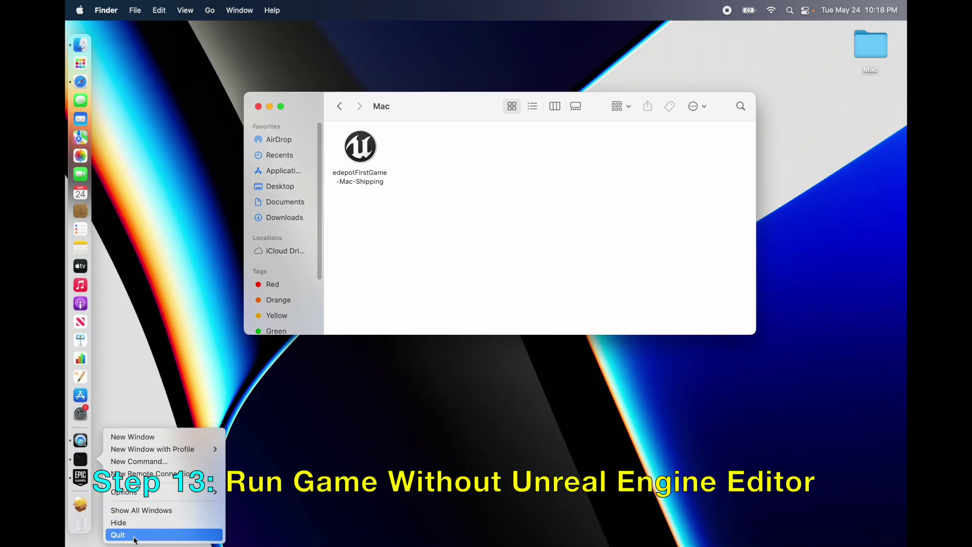
click(134, 536)
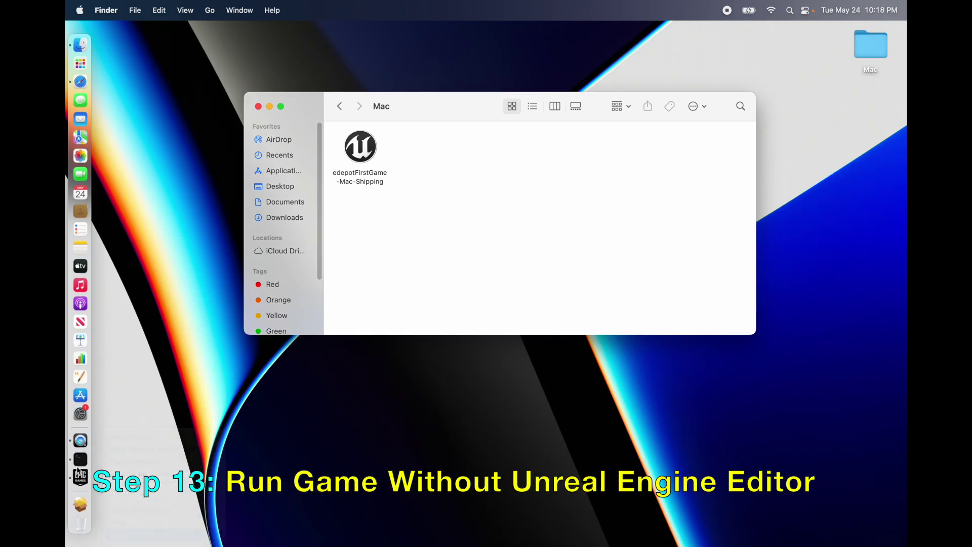
double_click(366, 153)
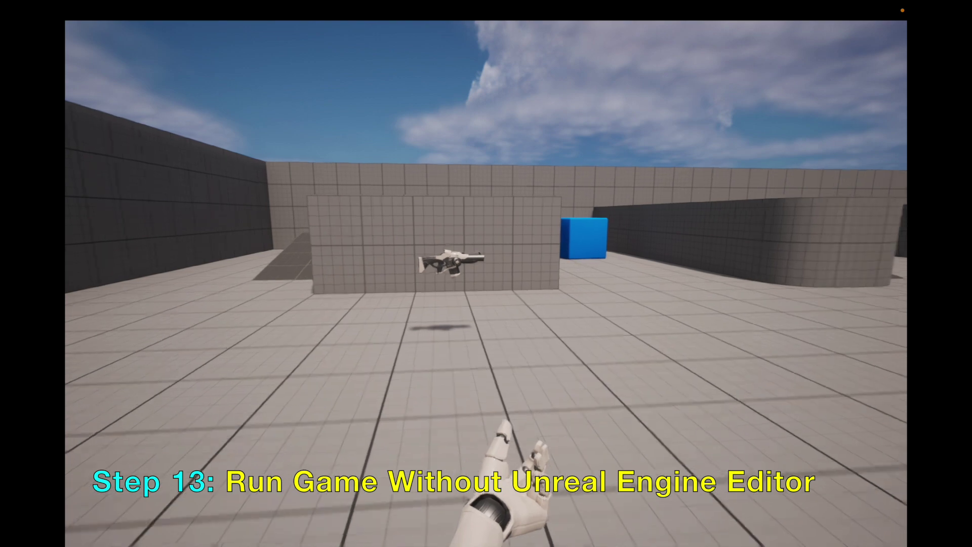
Walk to the floating rifle, pick it up, and fire three projectiles toward the far wall.
key(w)
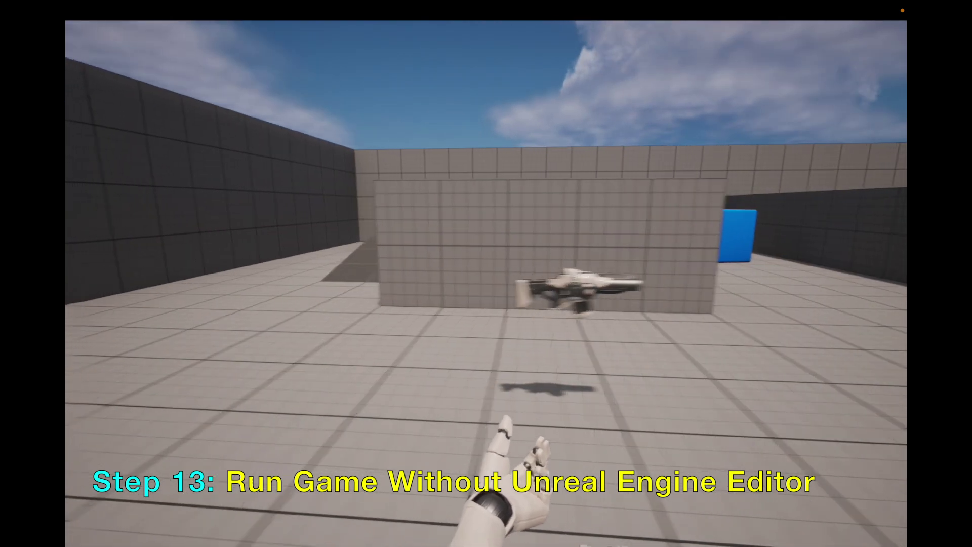
key(s)
key(w)
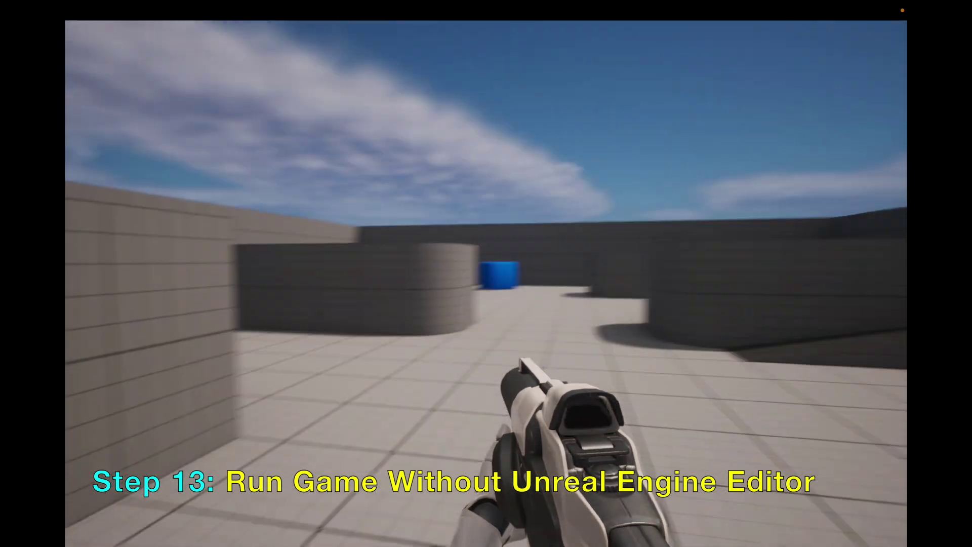
click(486, 283)
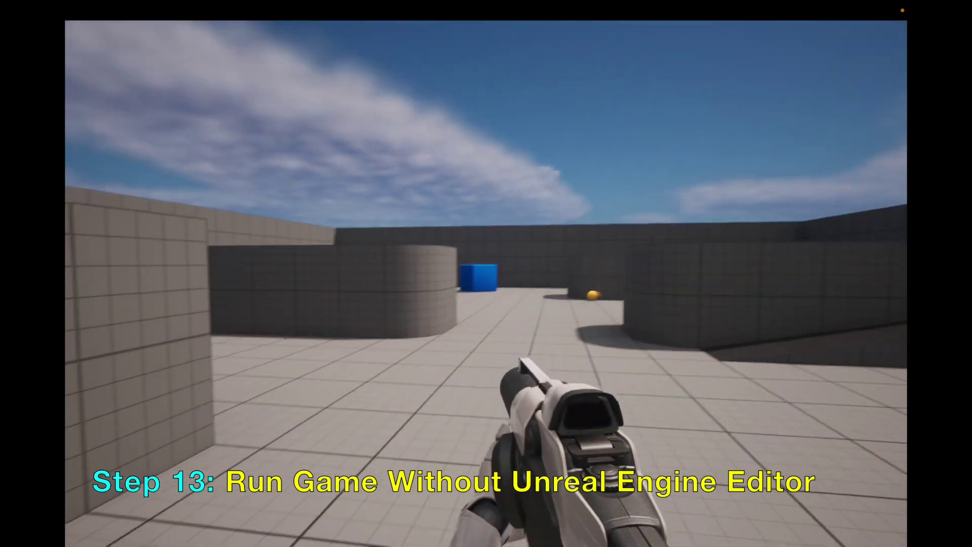
click(486, 283)
click(486, 284)
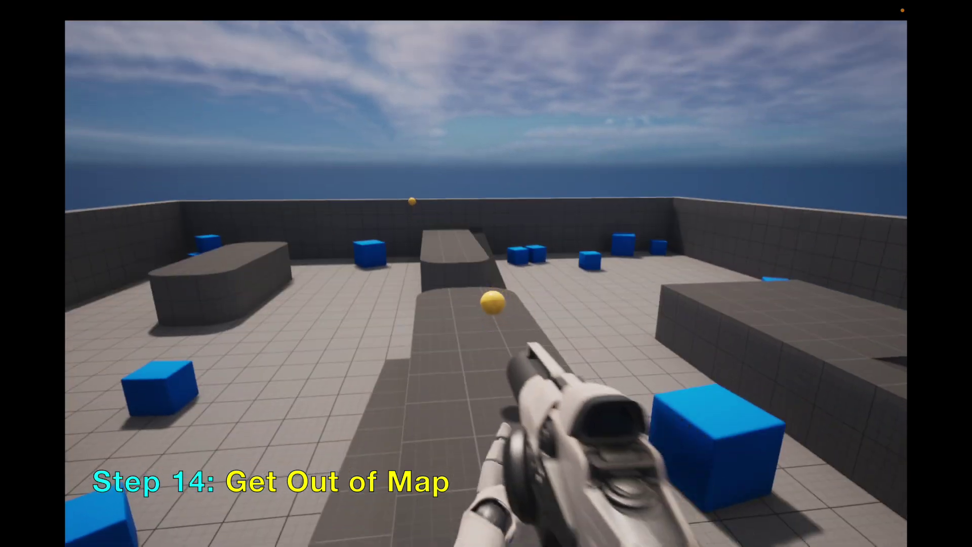
click(486, 284)
Fire more projectiles across the arena, then bring up Force Quit Applications.
click(486, 284)
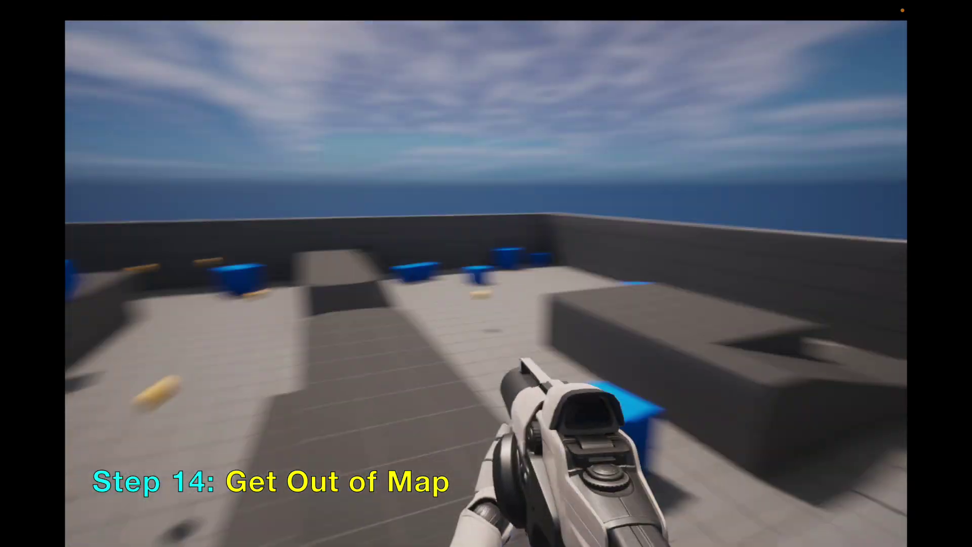
click(487, 283)
click(486, 283)
click(486, 284)
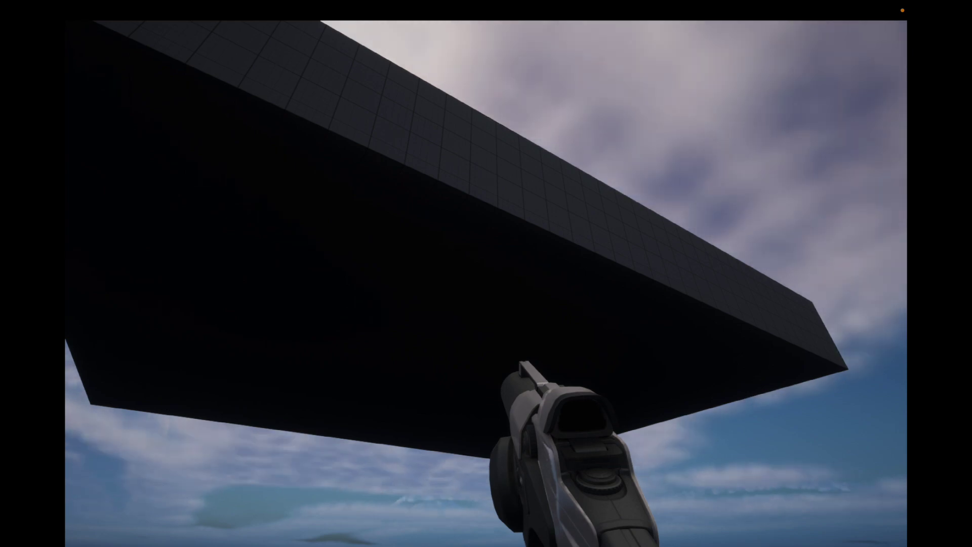
key(alt+super+Escape)
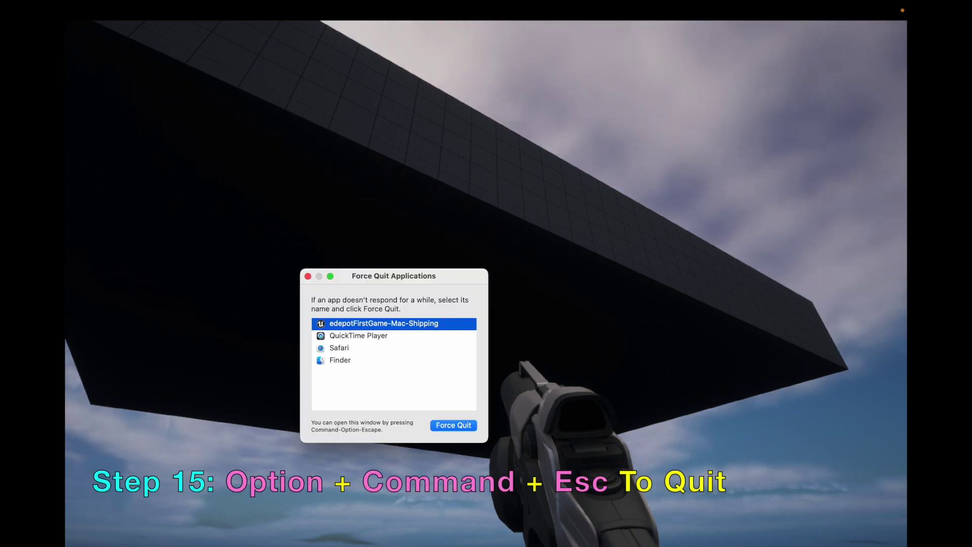
Force quit edepotFirstGame-Mac-Shipping and confirm the Force Quit.
key(Return)
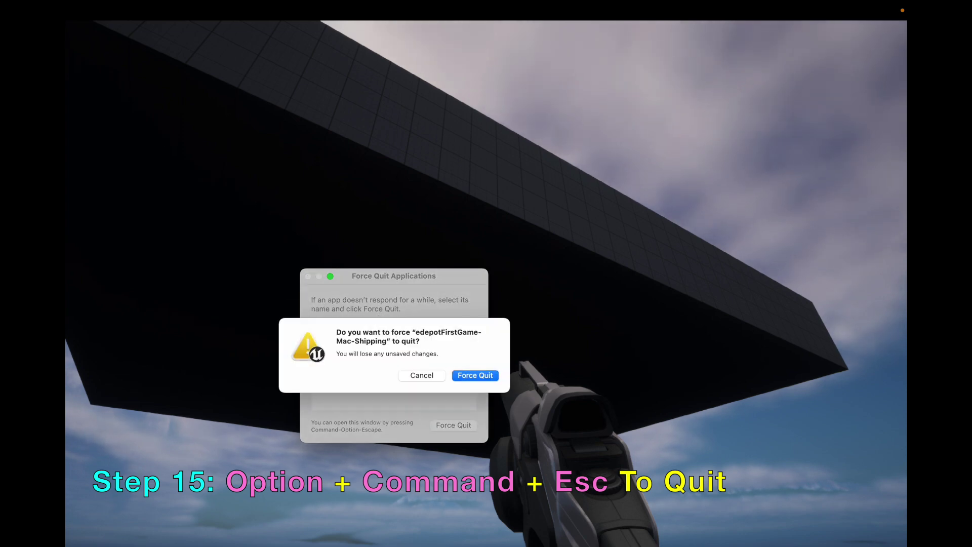
key(Return)
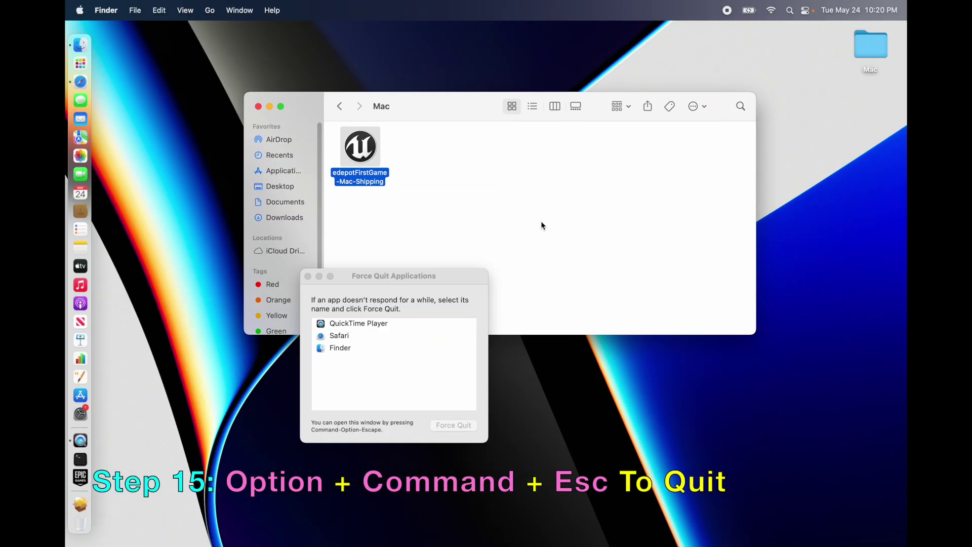